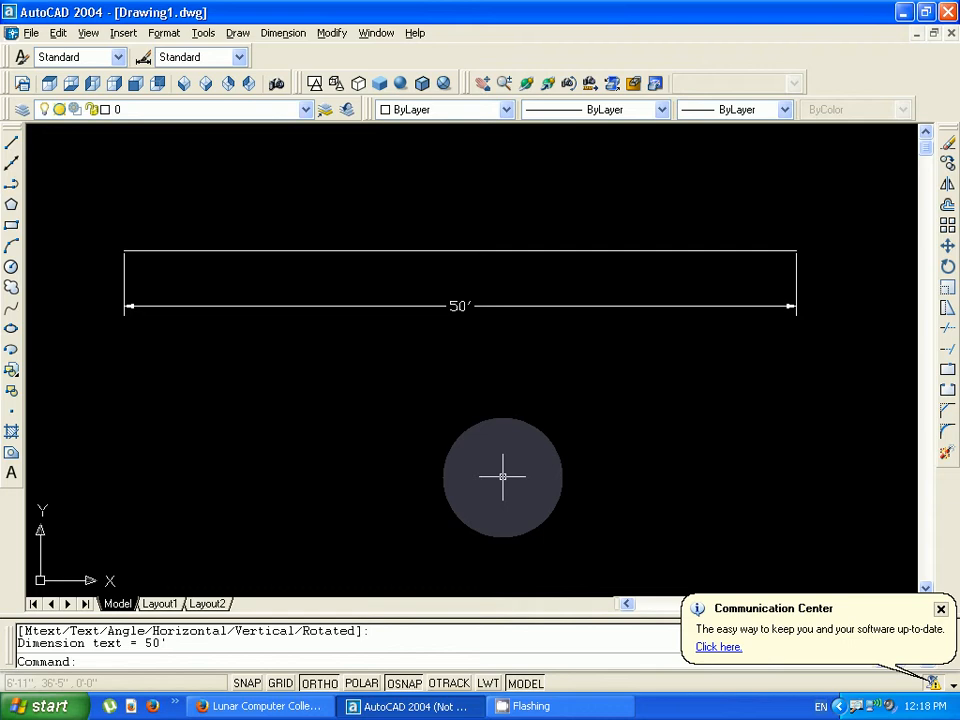
Switch to the browser to view the Lunar Computer College YouTube channel page, and return to AutoCAD.
{"action": "left_click", "coordinate": [299, 712]}
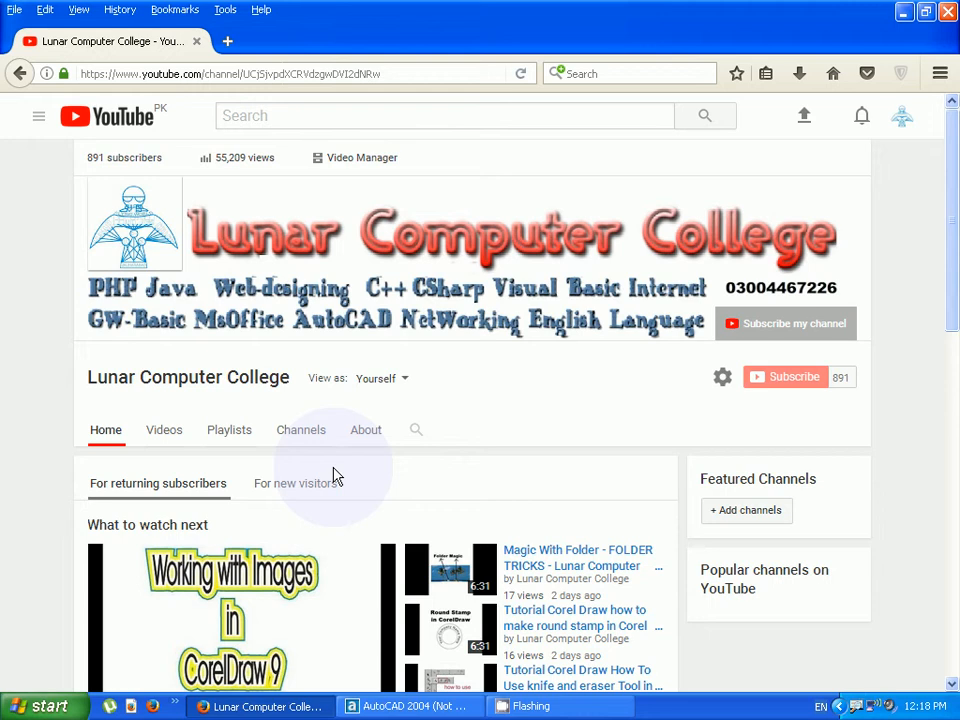
{"action": "left_click", "coordinate": [395, 708]}
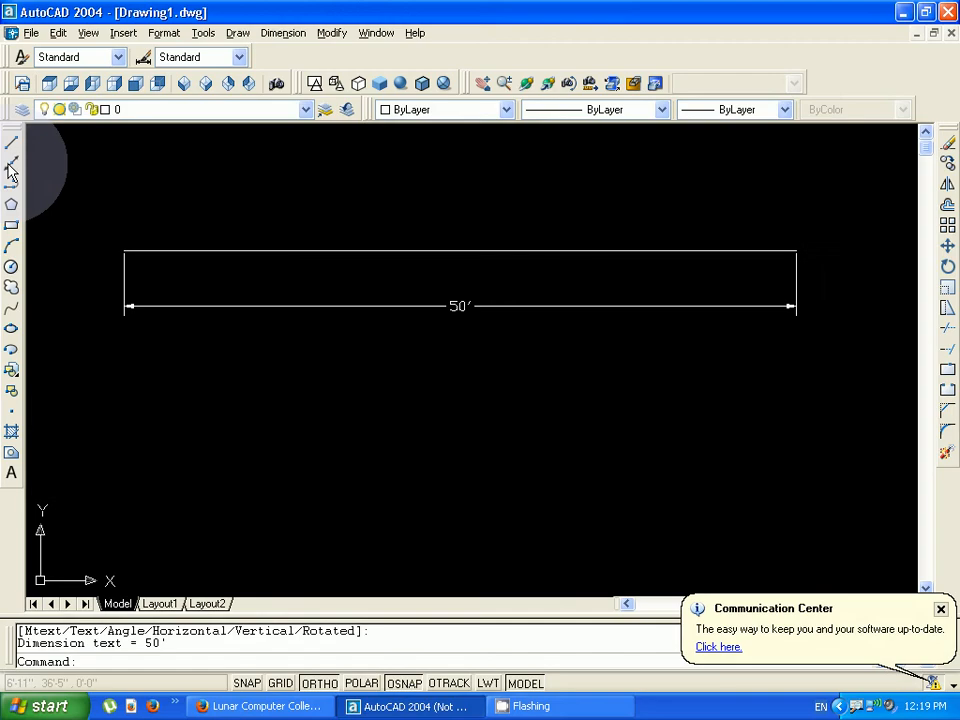
{"action": "left_click", "coordinate": [10, 163]}
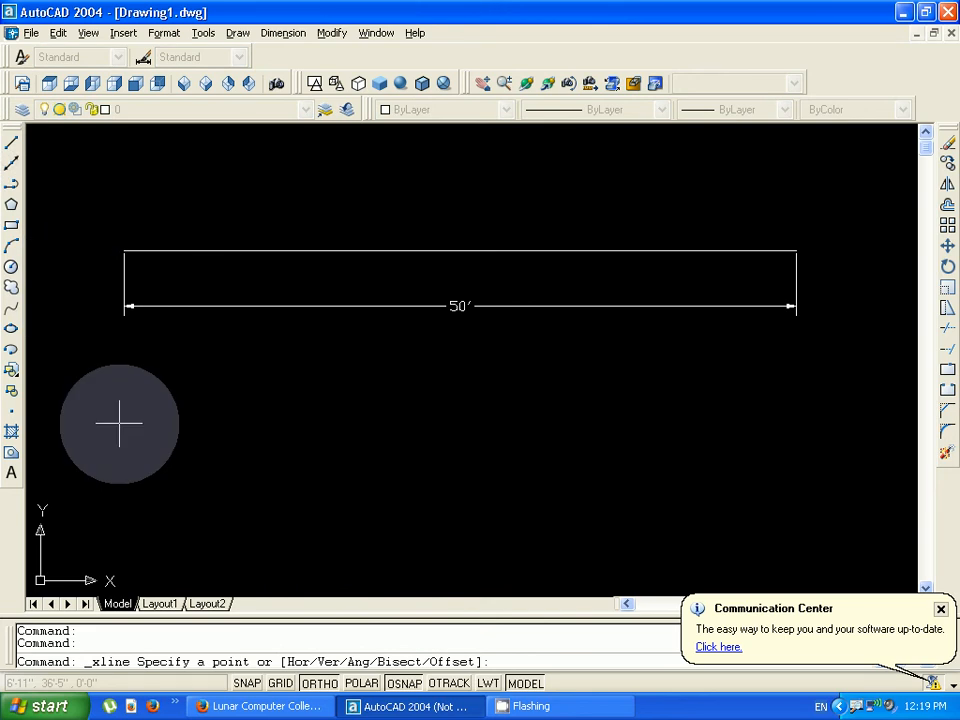
{"action": "key", "text": "Escape"}
{"action": "left_click", "coordinate": [110, 661]}
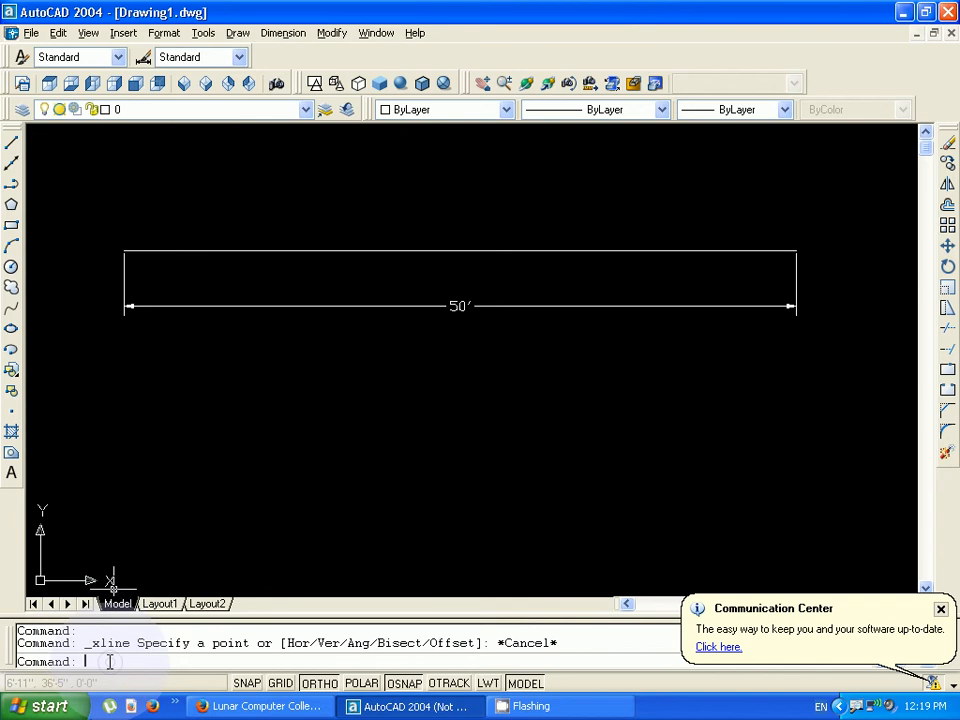
{"action": "type", "text": "xlined"}
{"action": "key", "text": "Return"}
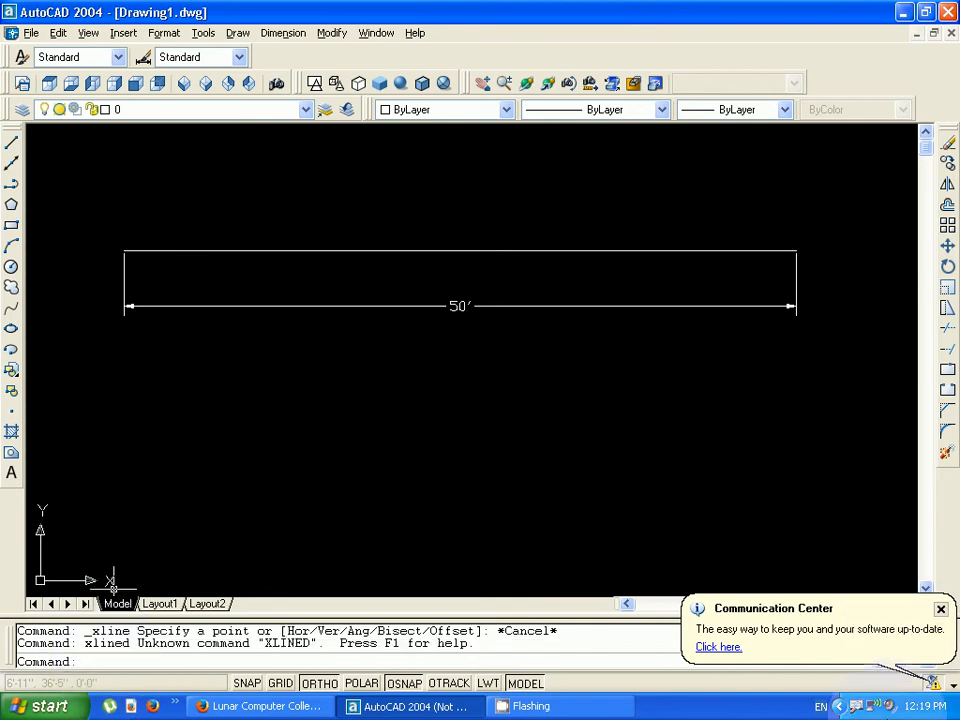
{"action": "left_click", "coordinate": [227, 508]}
{"action": "key", "text": "Escape"}
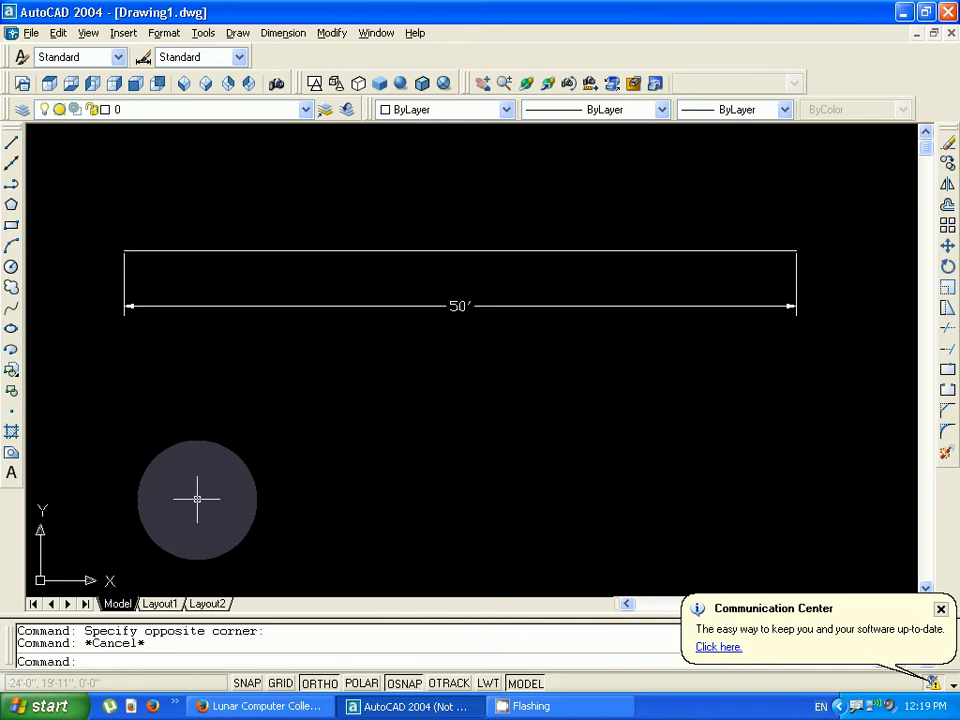
{"action": "type", "text": "xl"}
{"action": "key", "text": "Return"}
{"action": "left_click", "coordinate": [197, 478]}
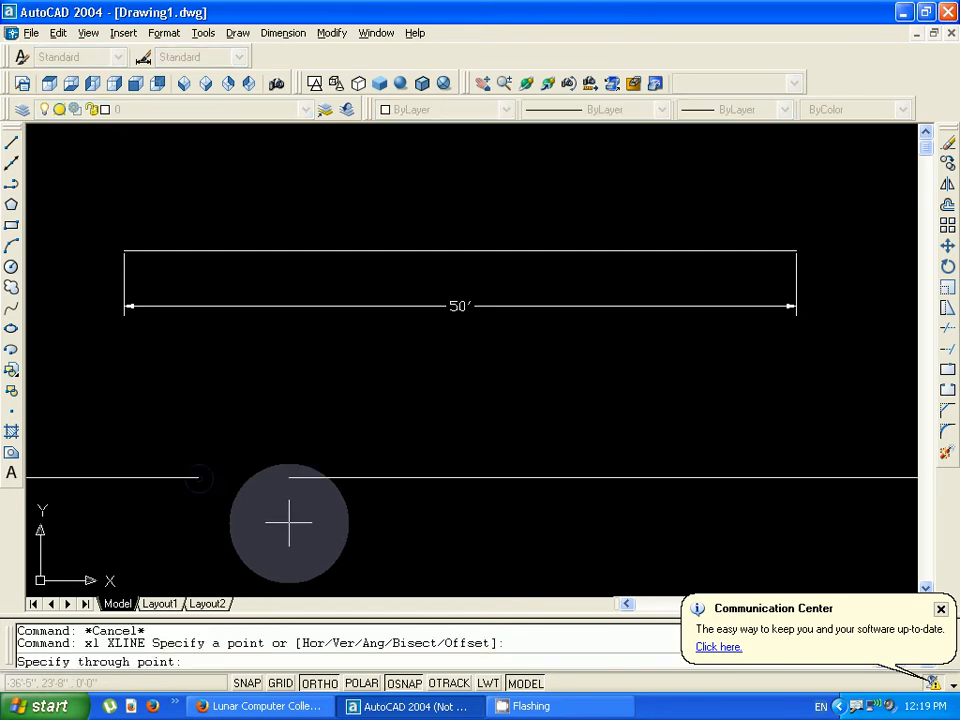
{"action": "key", "text": "Escape"}
{"action": "key", "text": "Escape"}
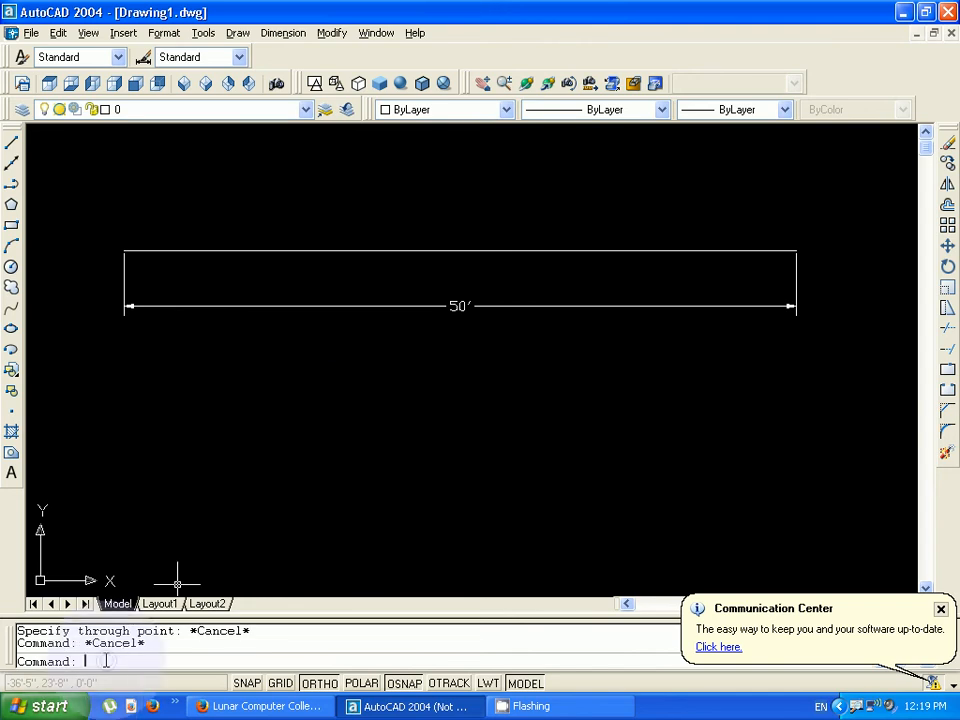
Draw a vertical construction line (XLINE) through a point just below the 50' dimension.
{"action": "type", "text": "xl"}
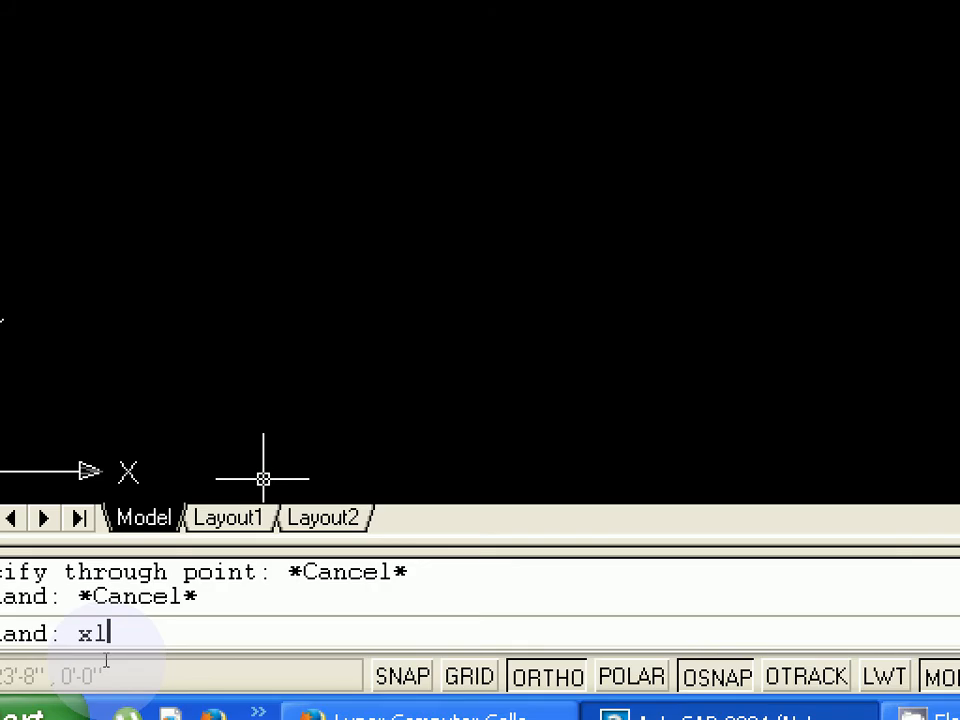
{"action": "key", "text": "Return"}
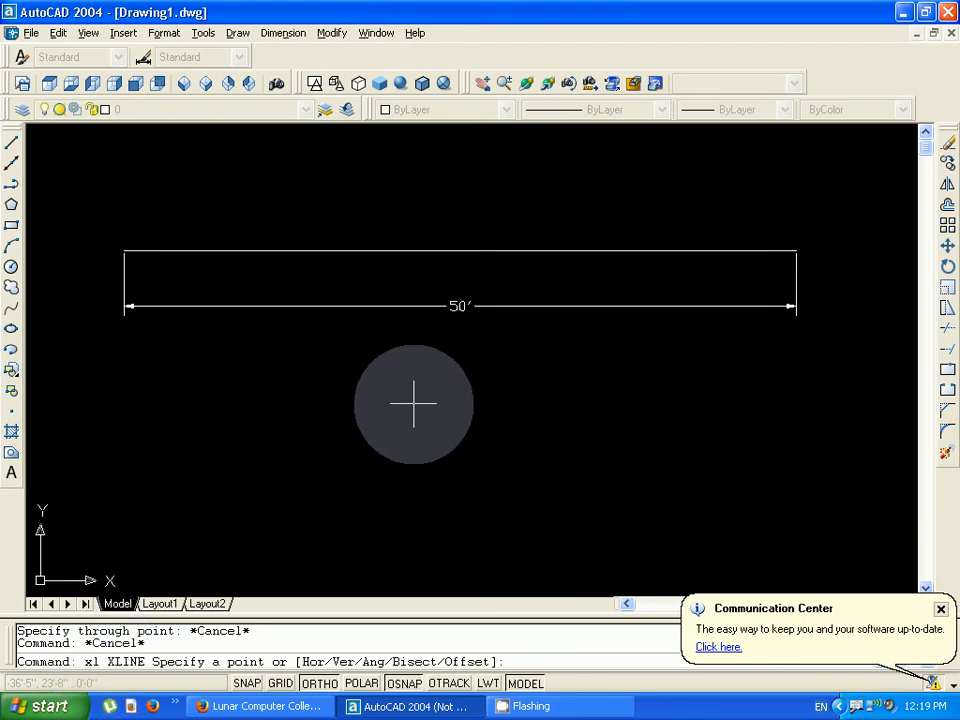
{"action": "left_click", "coordinate": [413, 404]}
{"action": "left_click", "coordinate": [390, 441]}
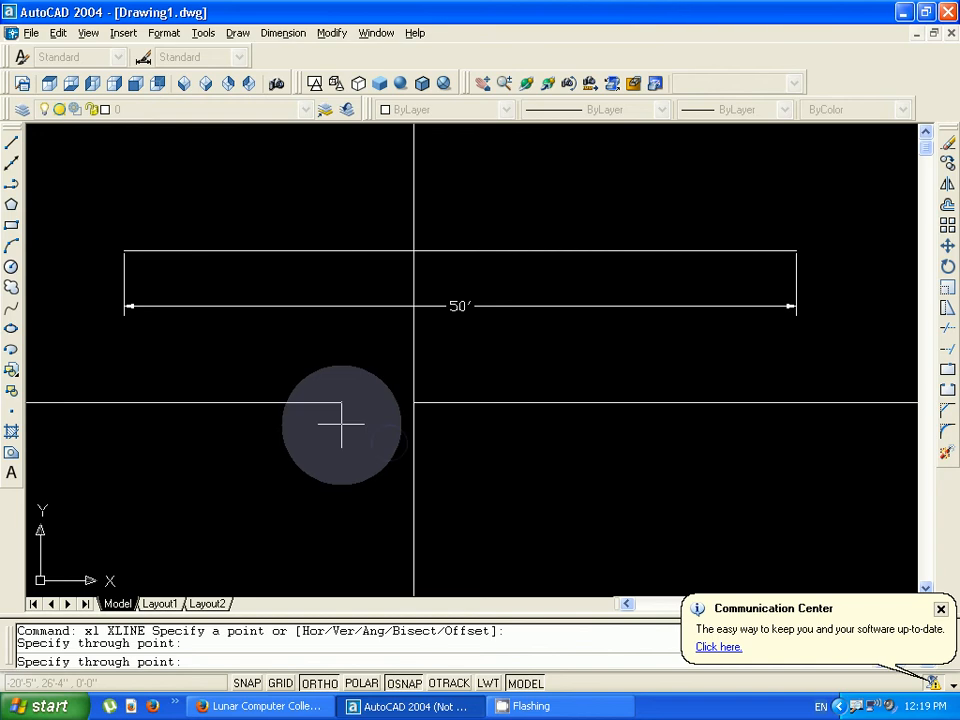
Turn Ortho off and add construction lines at many different angles through the same point, forming a full fan.
{"action": "key", "text": "F8"}
{"action": "left_click", "coordinate": [352, 447]}
{"action": "left_click", "coordinate": [346, 422]}
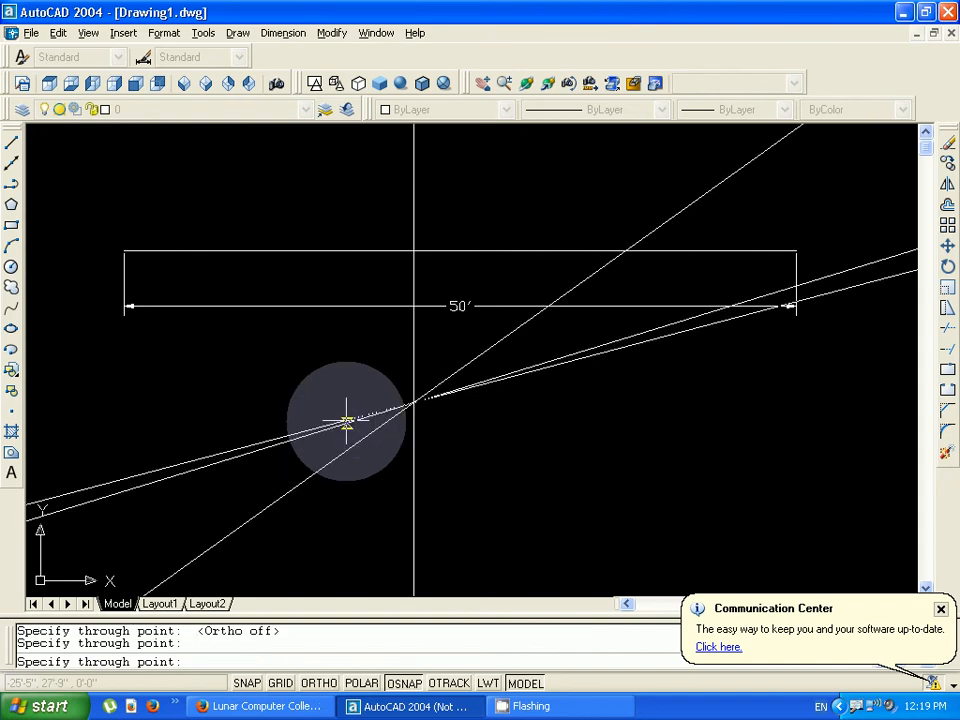
{"action": "left_click", "coordinate": [344, 399]}
{"action": "left_click", "coordinate": [342, 381]}
{"action": "left_click", "coordinate": [340, 366]}
{"action": "left_click", "coordinate": [340, 357]}
{"action": "left_click", "coordinate": [355, 350]}
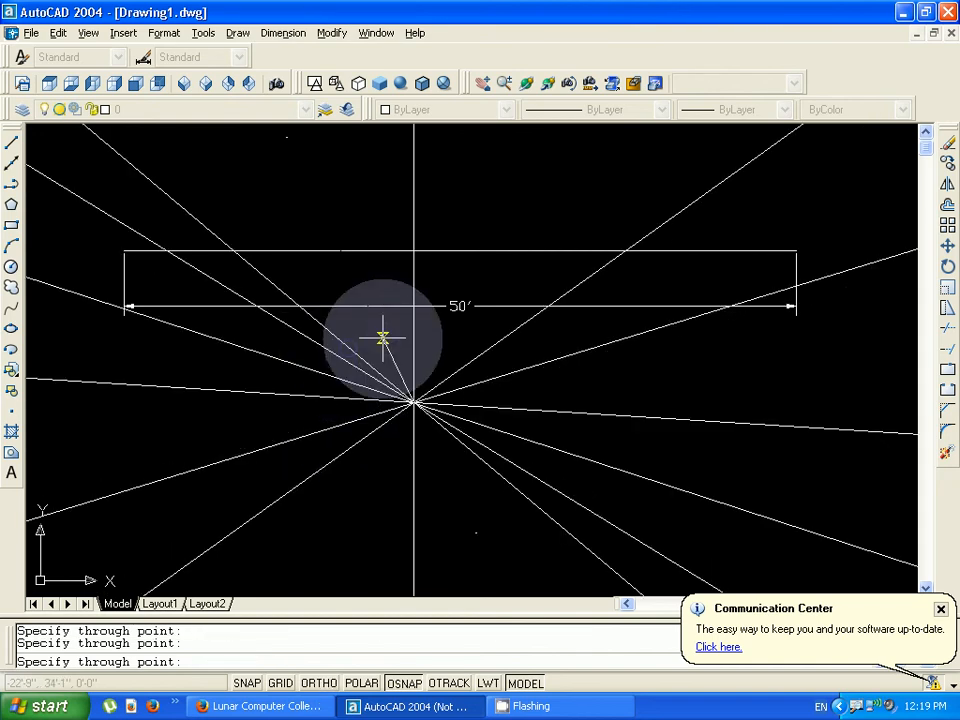
{"action": "left_click", "coordinate": [383, 338]}
{"action": "left_click", "coordinate": [440, 342]}
{"action": "left_click", "coordinate": [478, 366]}
{"action": "left_click", "coordinate": [480, 405]}
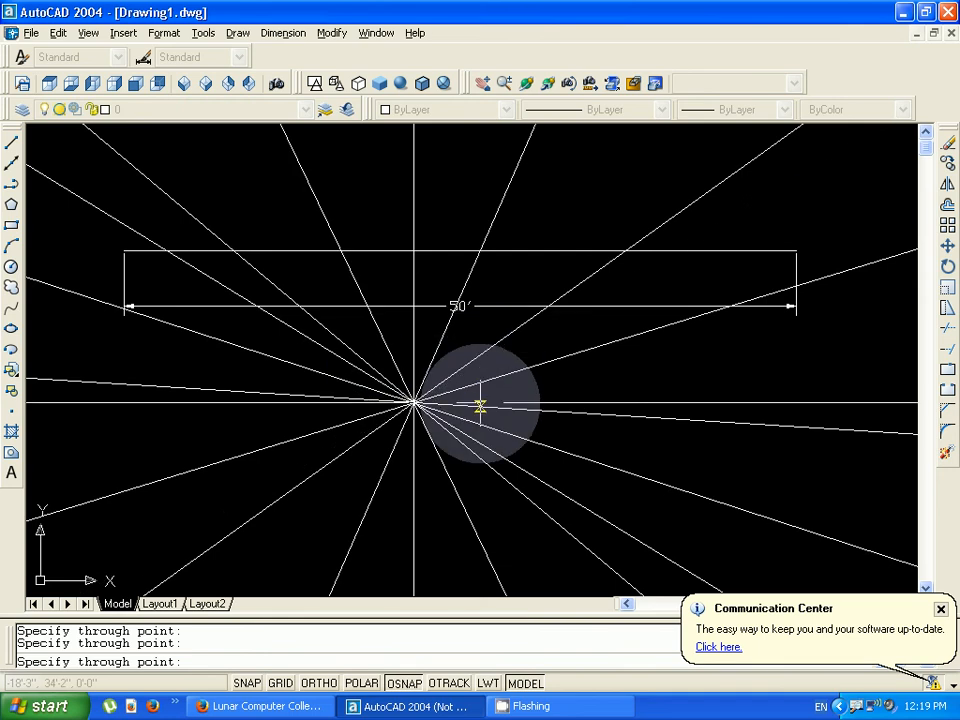
{"action": "left_click", "coordinate": [419, 438]}
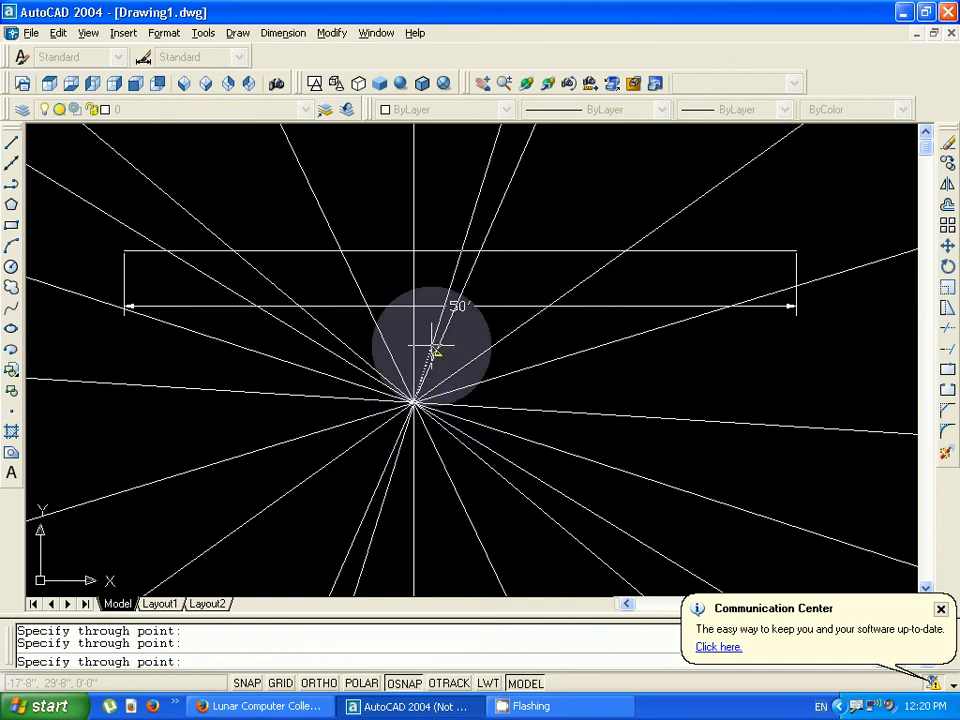
{"action": "left_click", "coordinate": [471, 330]}
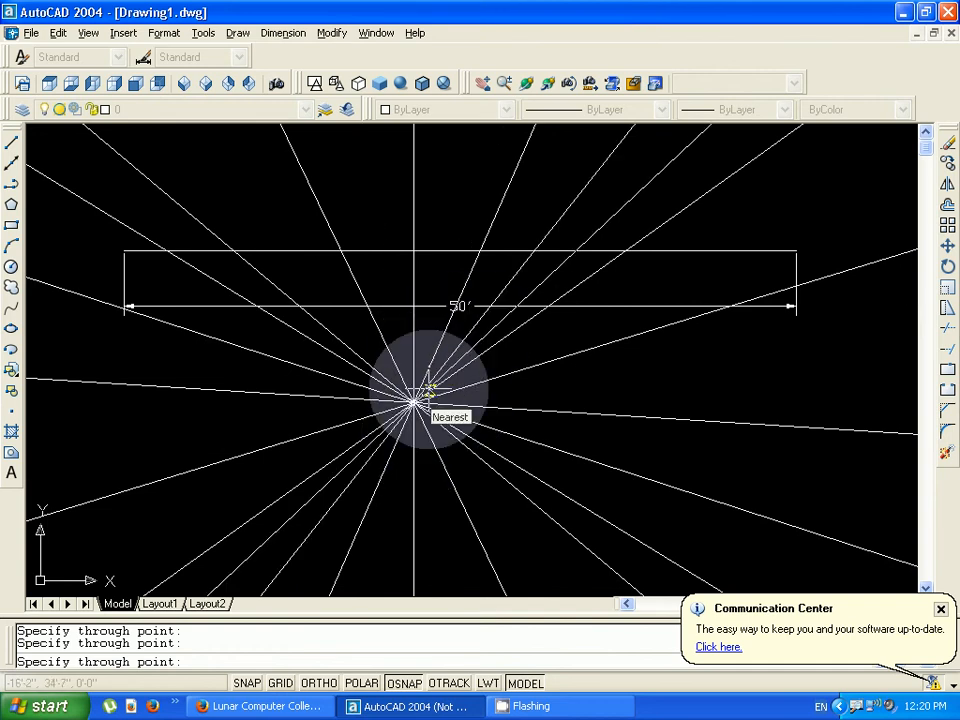
{"action": "key", "text": "Escape"}
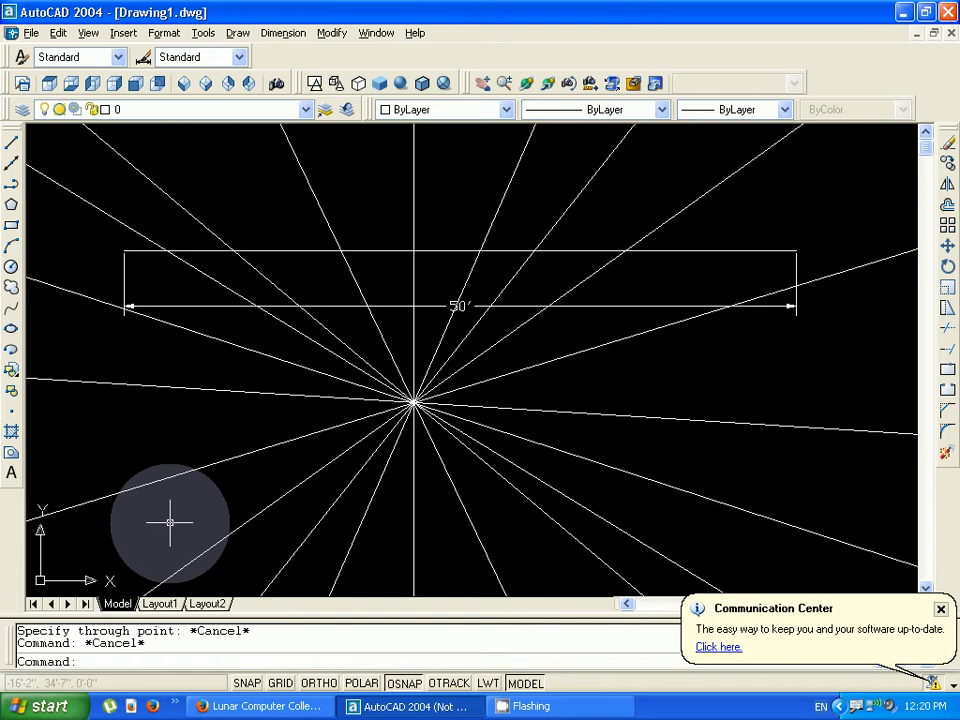
Erase everything in the drawing, including the 50' line, its dimension and all construction lines.
{"action": "key", "text": "ctrl+a"}
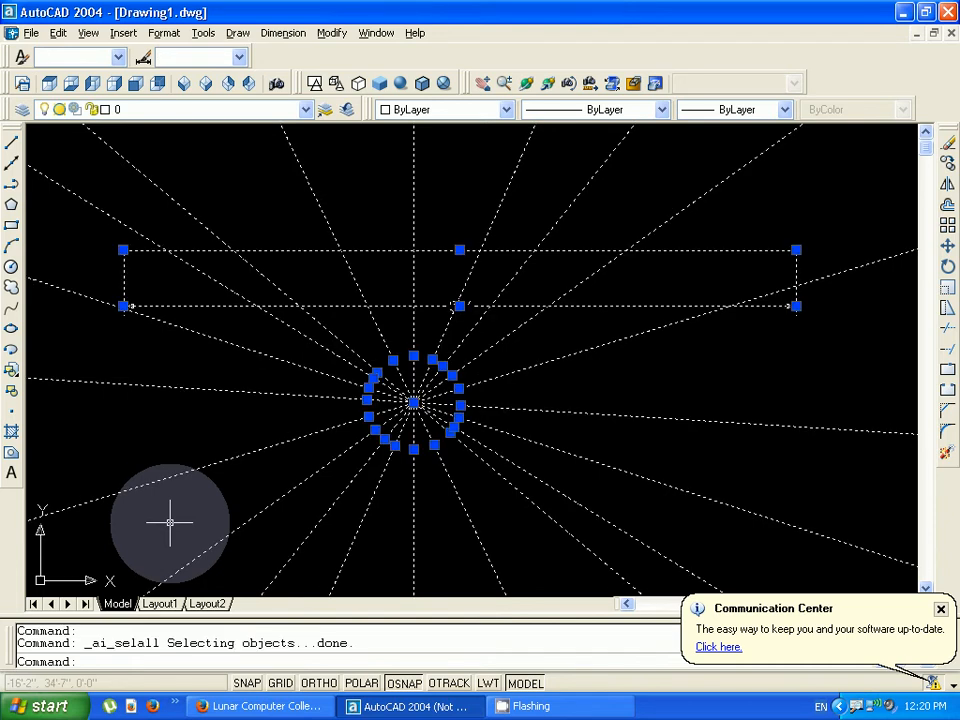
{"action": "key", "text": "Delete"}
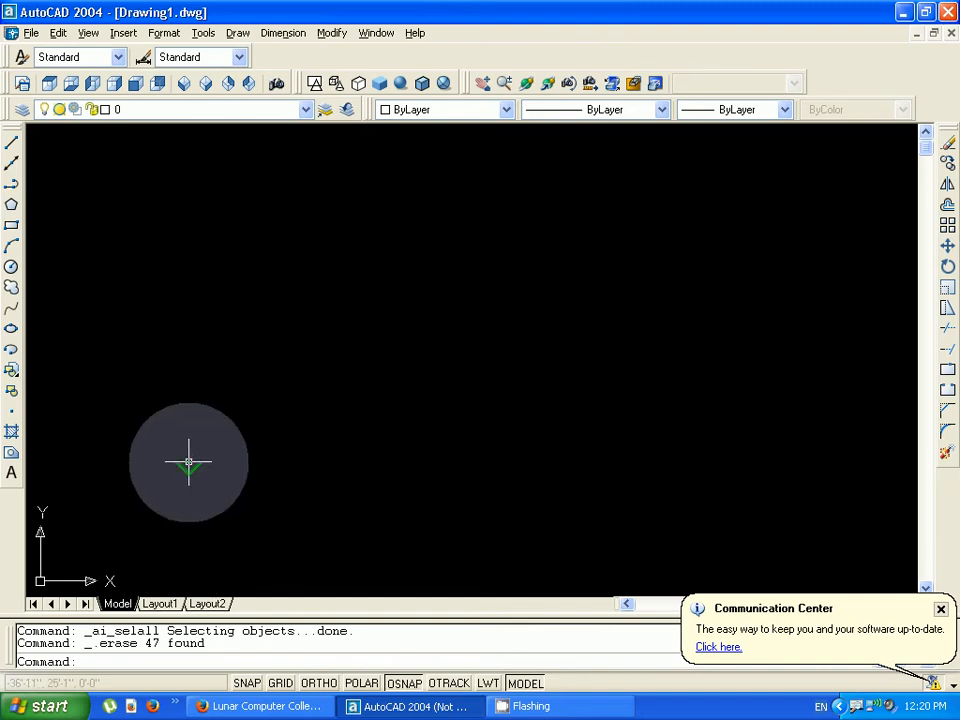
Turn off the UCS icon's Origin display option.
{"action": "scroll", "coordinate": [188, 462], "scroll_direction": "down", "scroll_amount": 2}
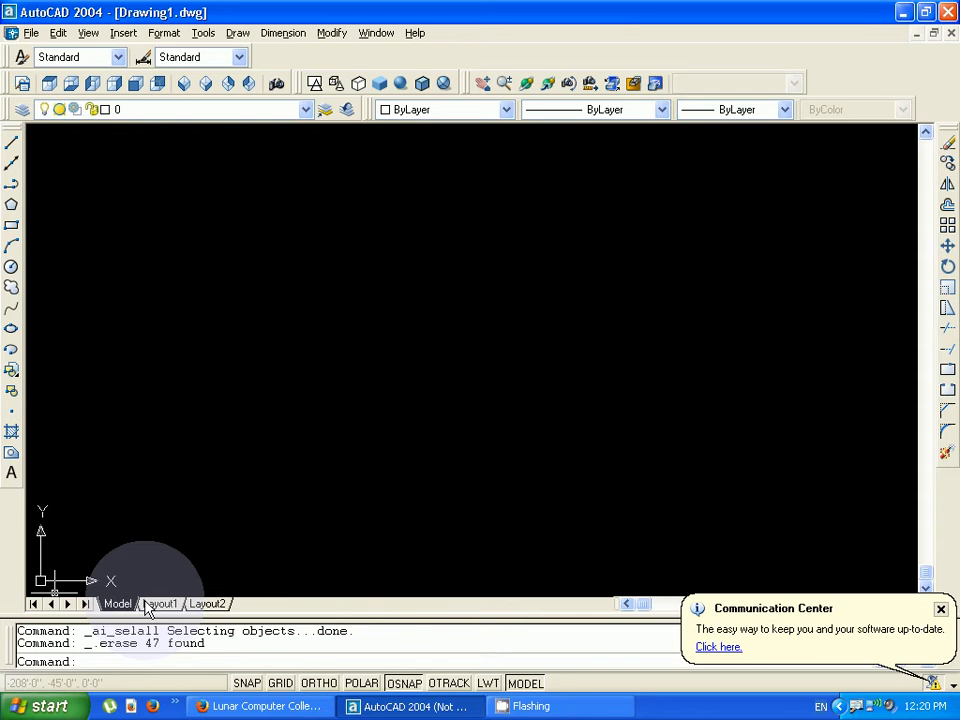
{"action": "left_click", "coordinate": [89, 33]}
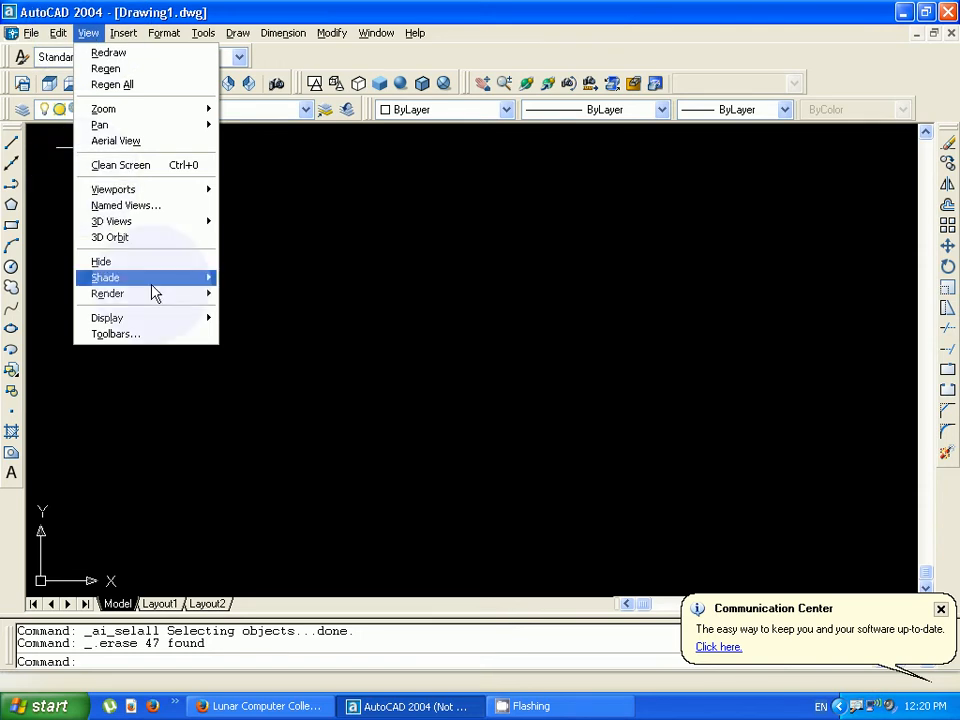
{"action": "mouse_move", "coordinate": [117, 320]}
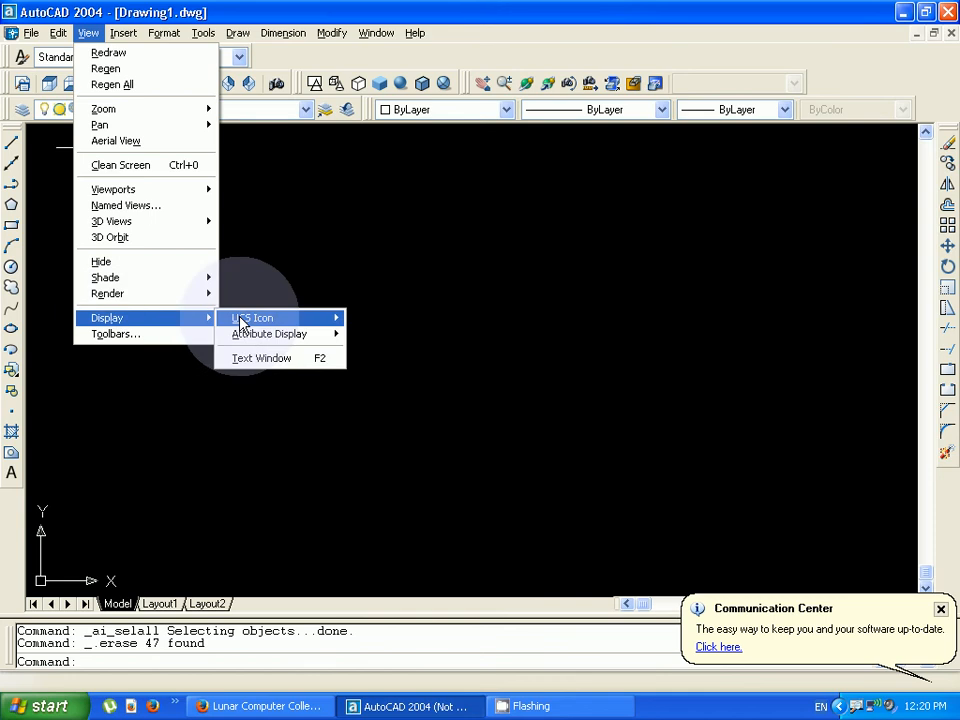
{"action": "mouse_move", "coordinate": [240, 320]}
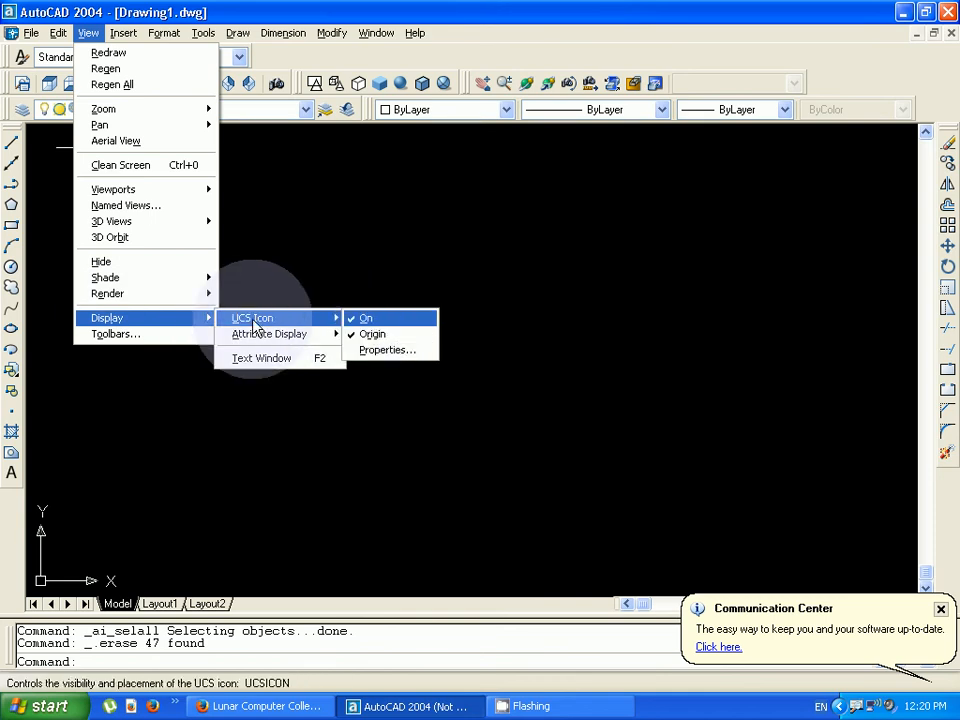
{"action": "left_click", "coordinate": [378, 336]}
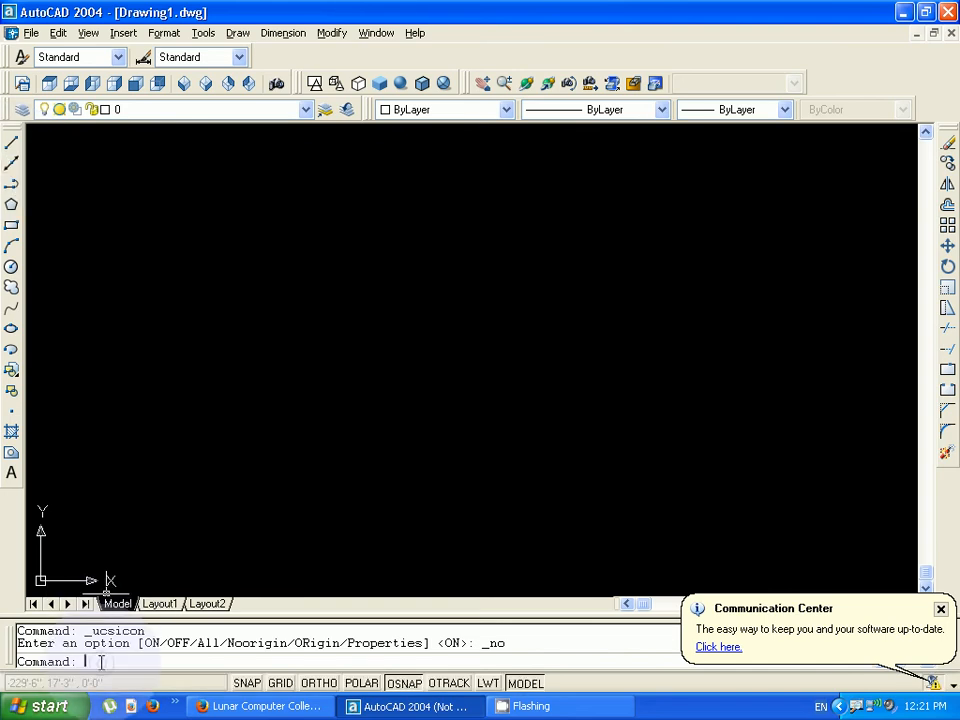
Draw two construction lines through one shared point, one slanted and one nearly vertical.
{"action": "type", "text": "xl"}
{"action": "key", "text": "Return"}
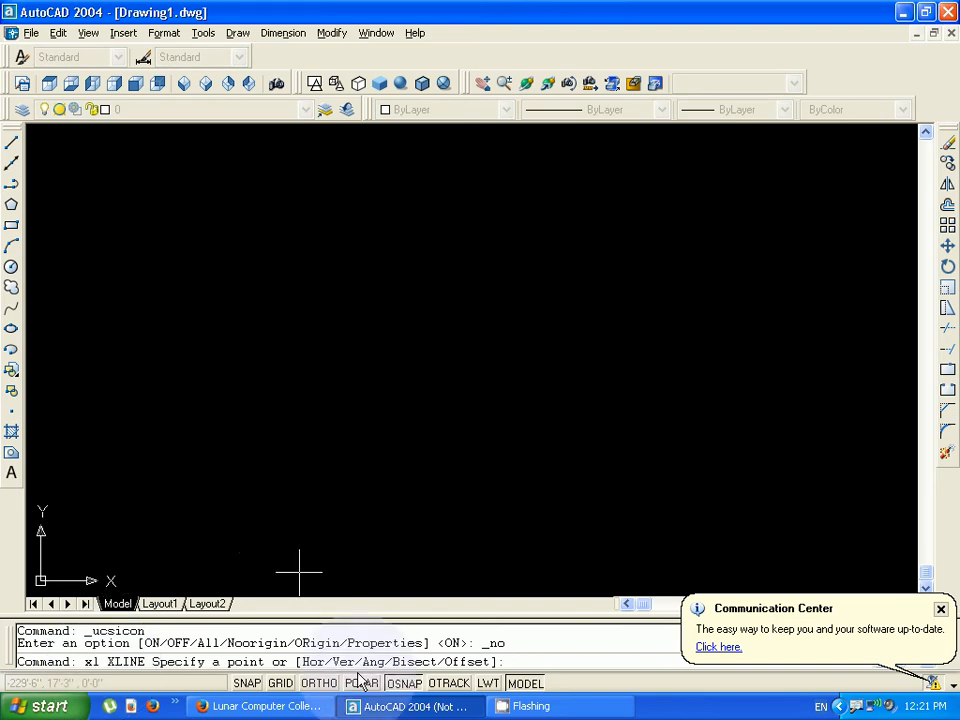
{"action": "left_click", "coordinate": [420, 682]}
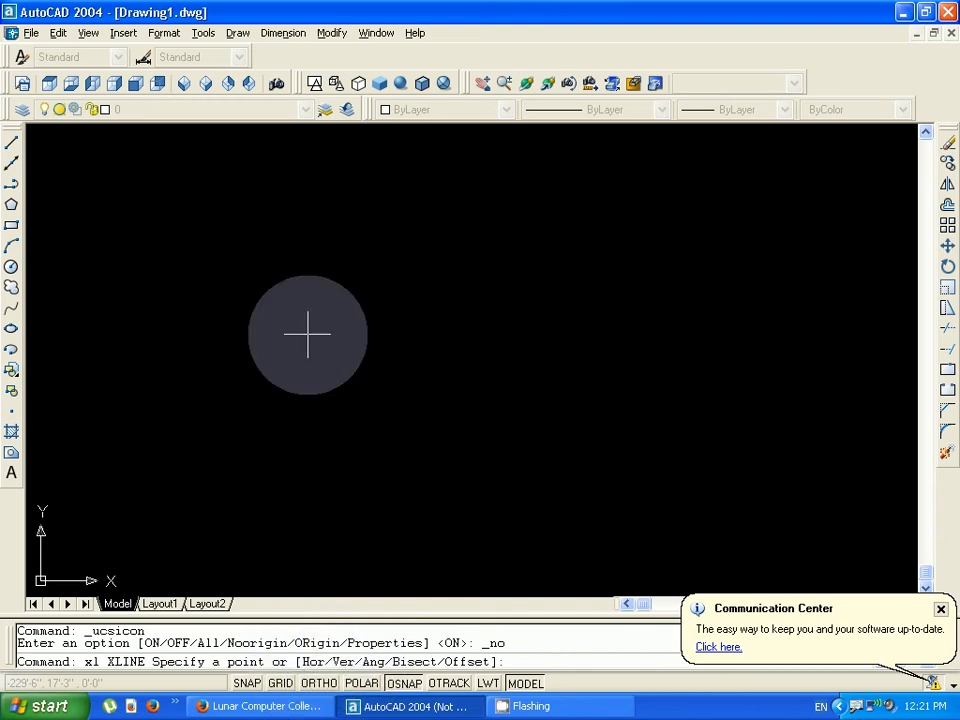
{"action": "left_click", "coordinate": [370, 201]}
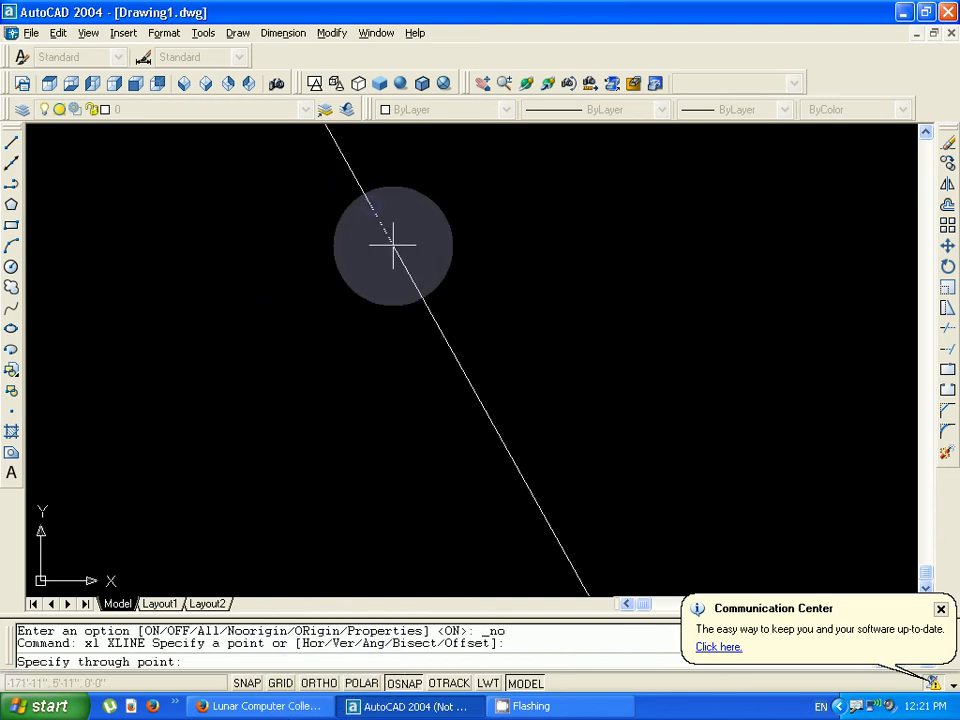
{"action": "left_click", "coordinate": [343, 259]}
{"action": "left_click", "coordinate": [370, 275]}
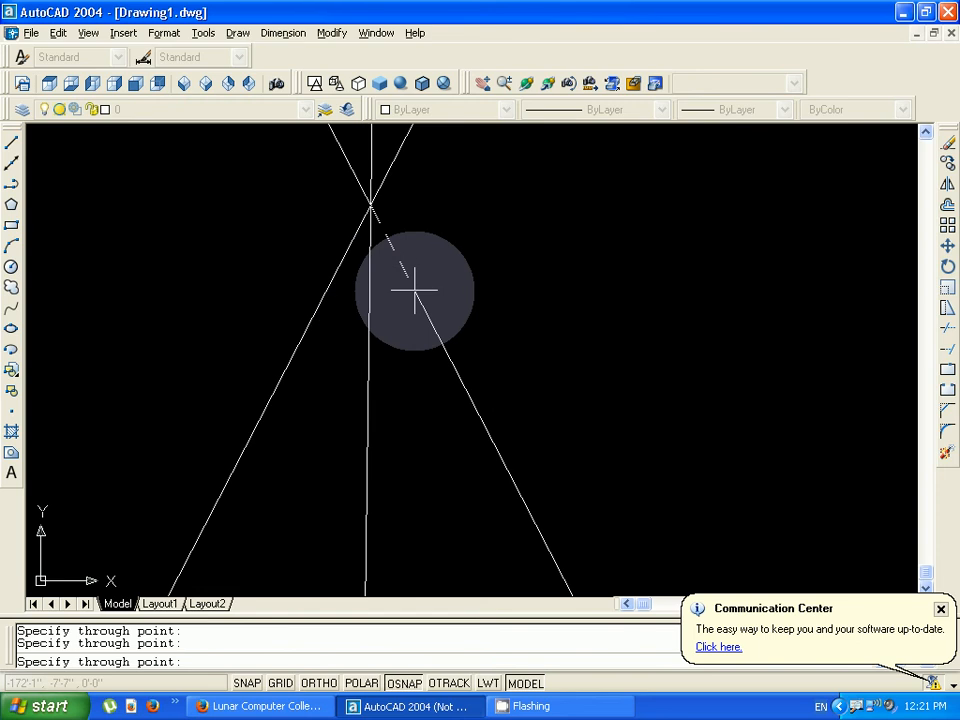
{"action": "key", "text": "Escape"}
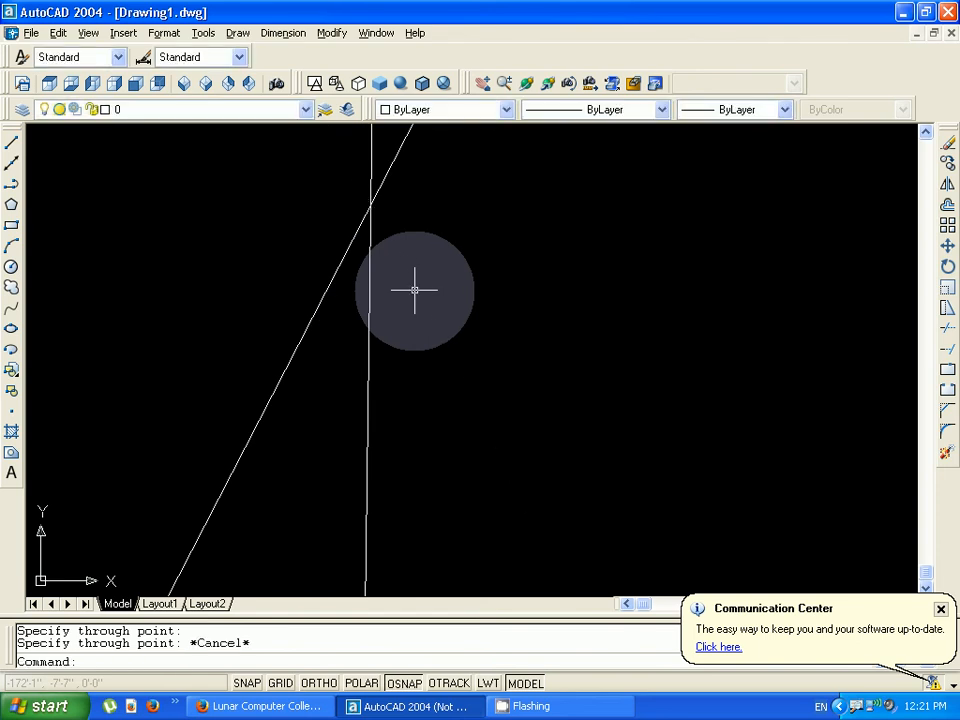
Erase both construction lines from the drawing.
{"action": "key", "text": "ctrl+a"}
{"action": "type", "text": "e"}
{"action": "key", "text": "Return"}
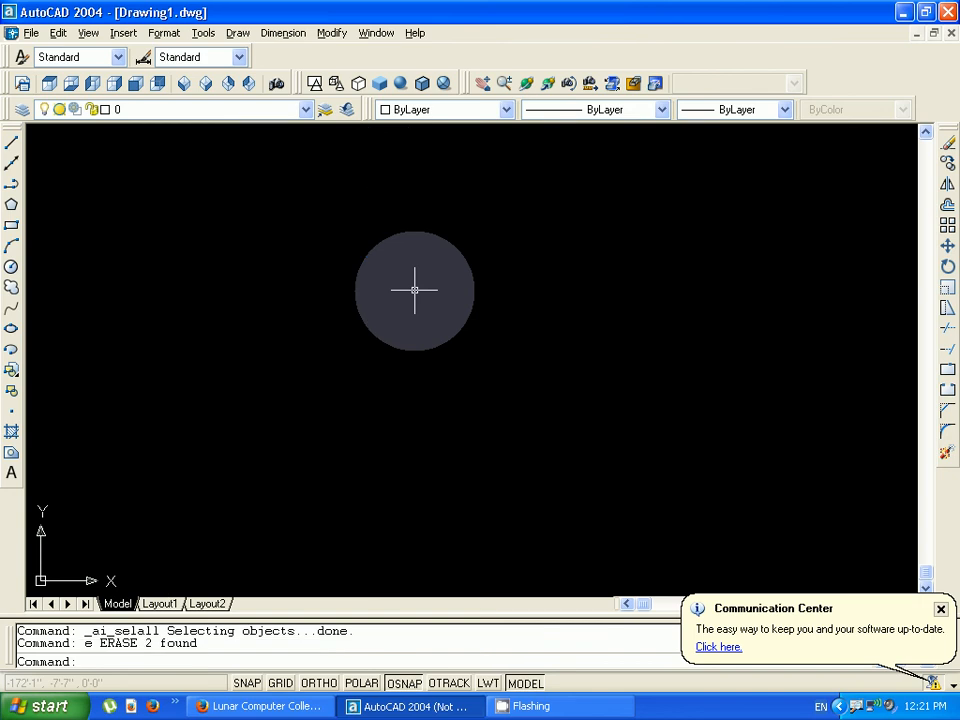
Draw eight horizontal construction lines spread down the drawing area using XLINE's Hor option.
{"action": "type", "text": "xl"}
{"action": "key", "text": "Return"}
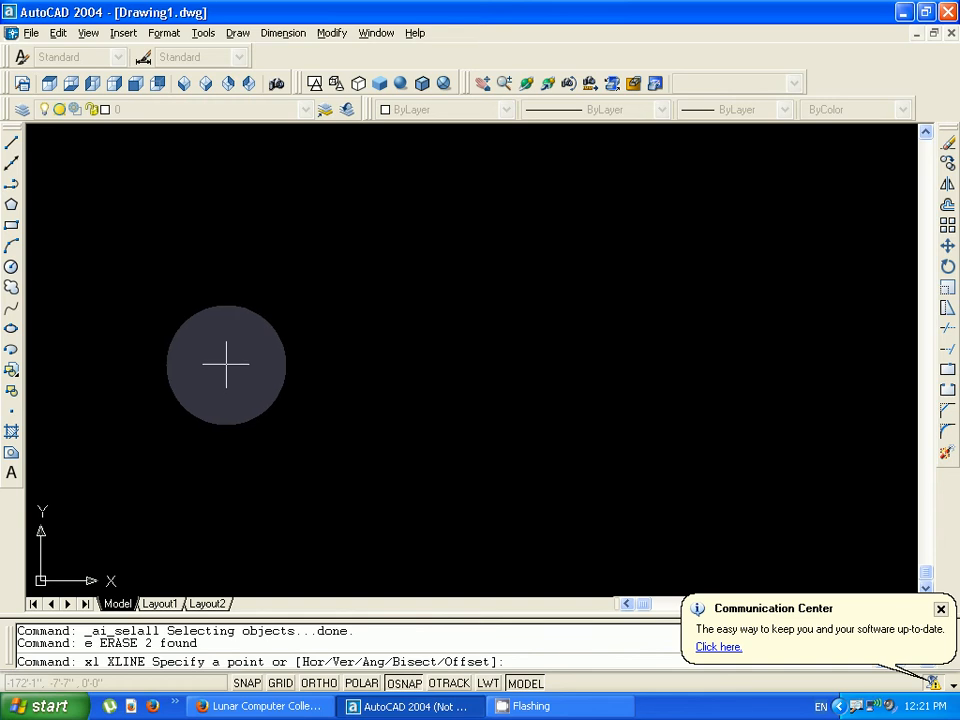
{"action": "type", "text": "h"}
{"action": "key", "text": "Return"}
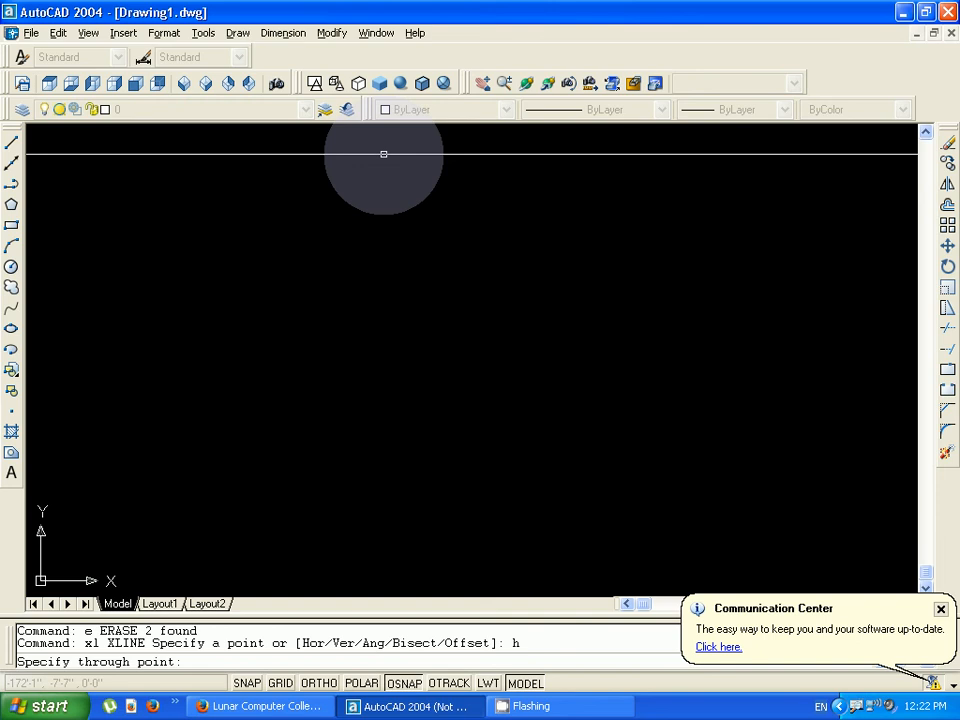
{"action": "left_click", "coordinate": [383, 154]}
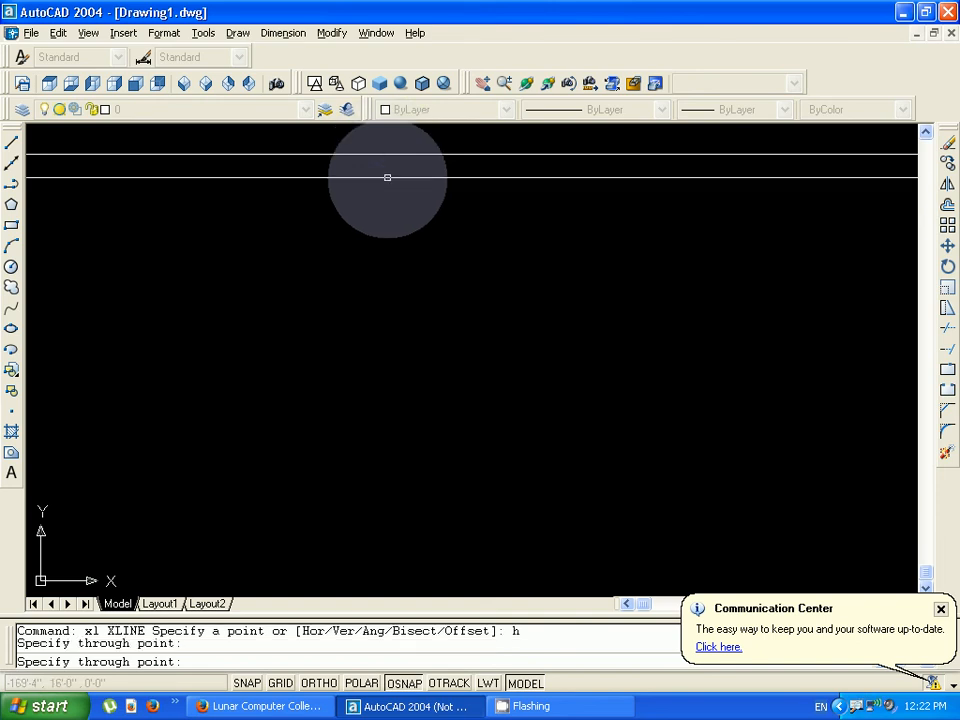
{"action": "left_click", "coordinate": [387, 193]}
{"action": "left_click", "coordinate": [387, 243]}
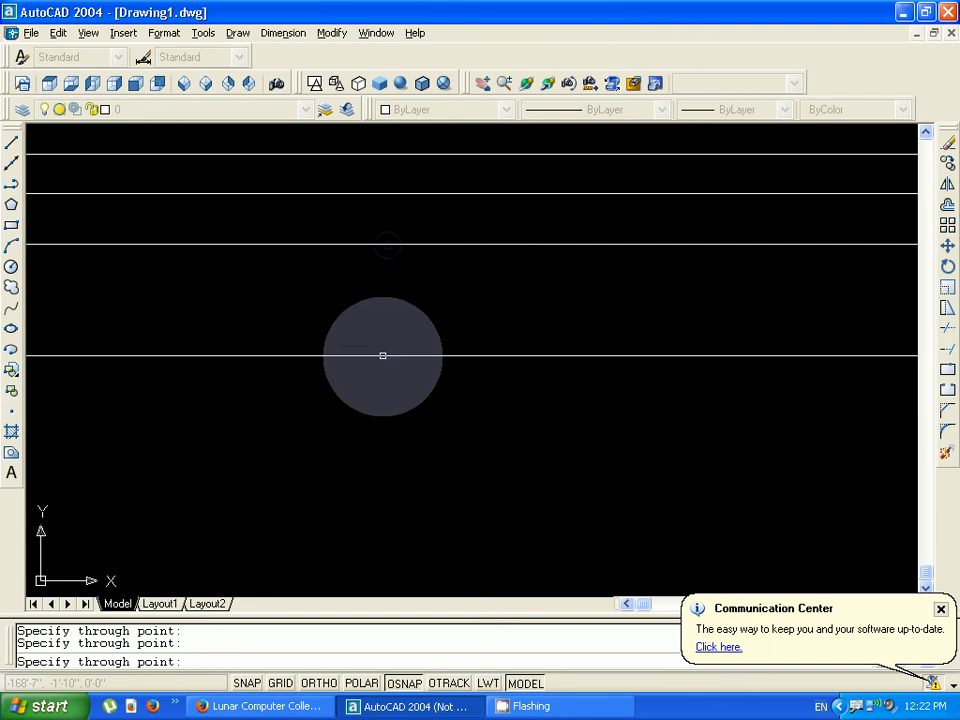
{"action": "left_click", "coordinate": [383, 355]}
{"action": "left_click", "coordinate": [375, 312]}
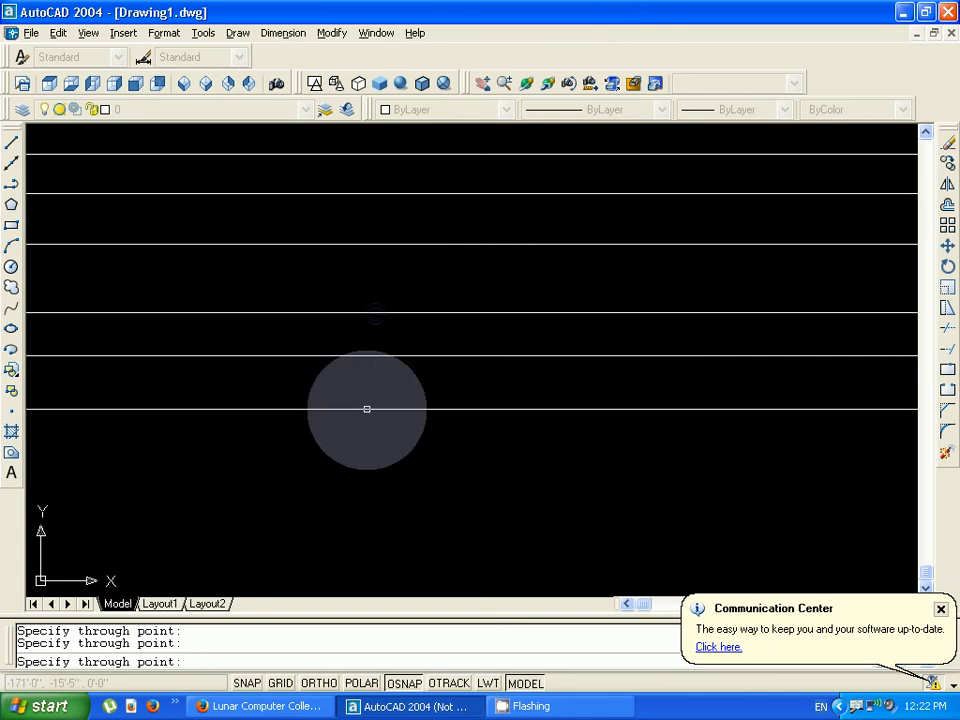
{"action": "left_click", "coordinate": [367, 409]}
{"action": "left_click", "coordinate": [354, 479]}
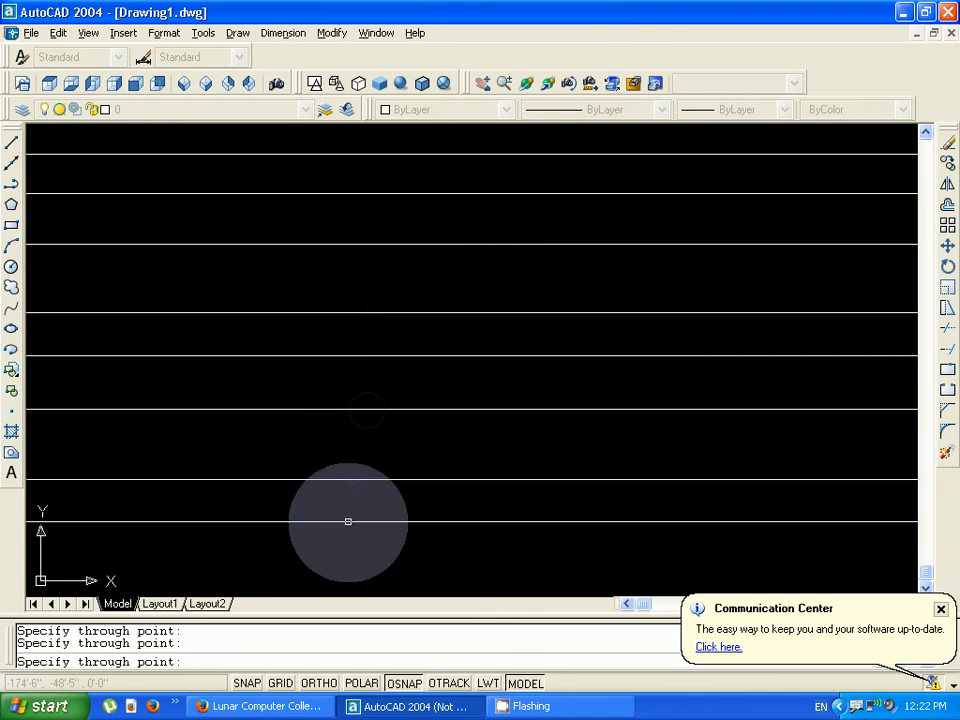
{"action": "left_click", "coordinate": [346, 532]}
{"action": "type", "text": "v"}
{"action": "key", "text": "Return"}
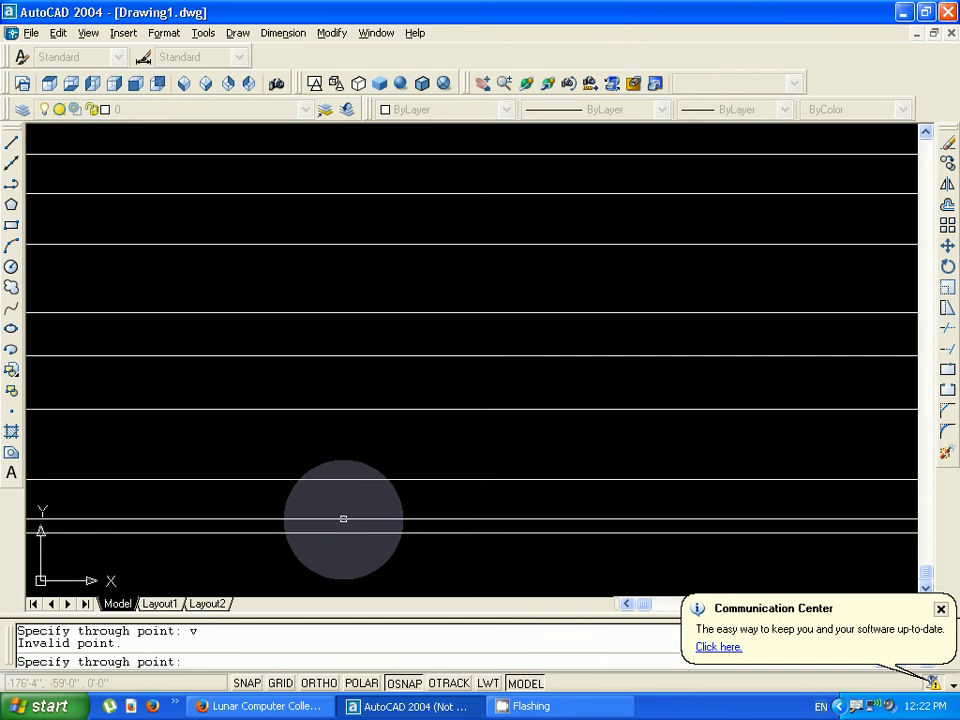
{"action": "key", "text": "Escape"}
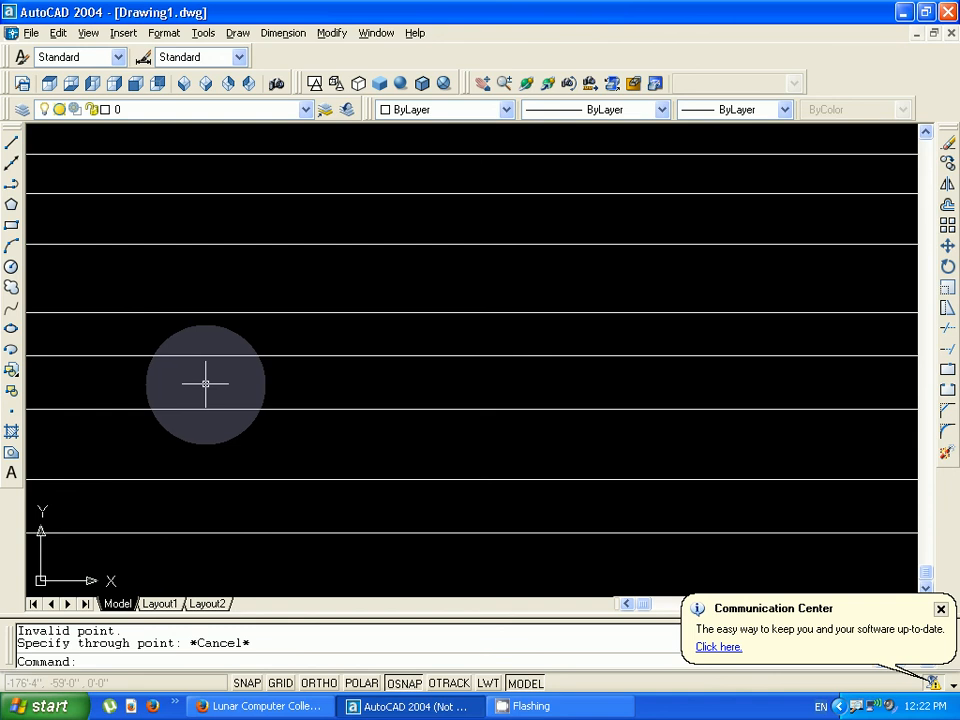
Draw sixteen vertical construction lines across the horizontal ones using XLINE's Ver option, spacing them freely to form a grid.
{"action": "type", "text": "xl"}
{"action": "key", "text": "Return"}
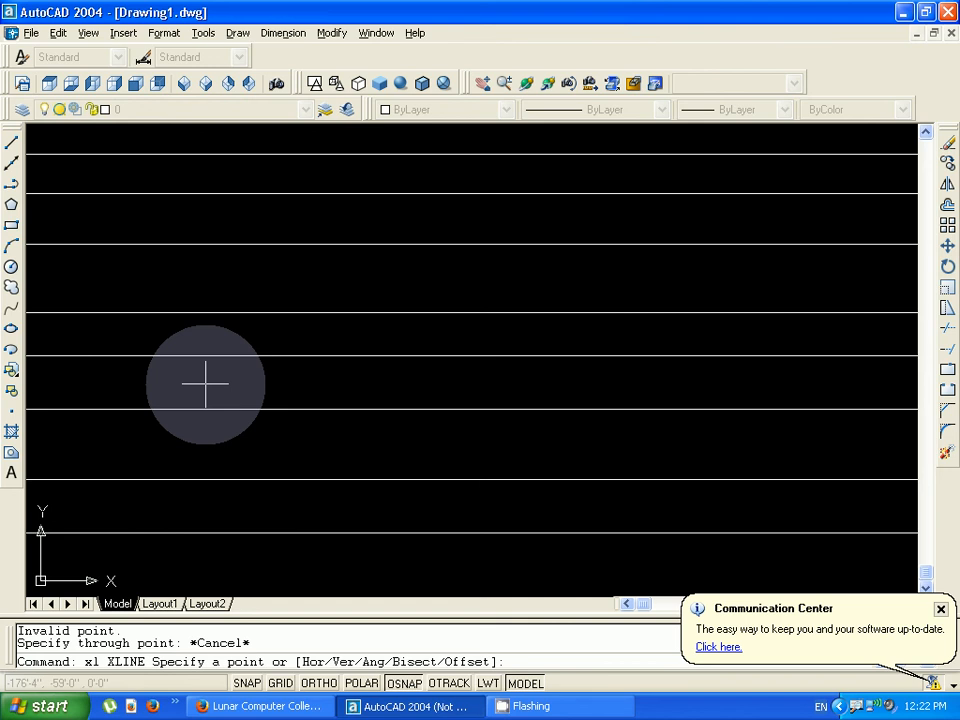
{"action": "type", "text": "v"}
{"action": "key", "text": "Return"}
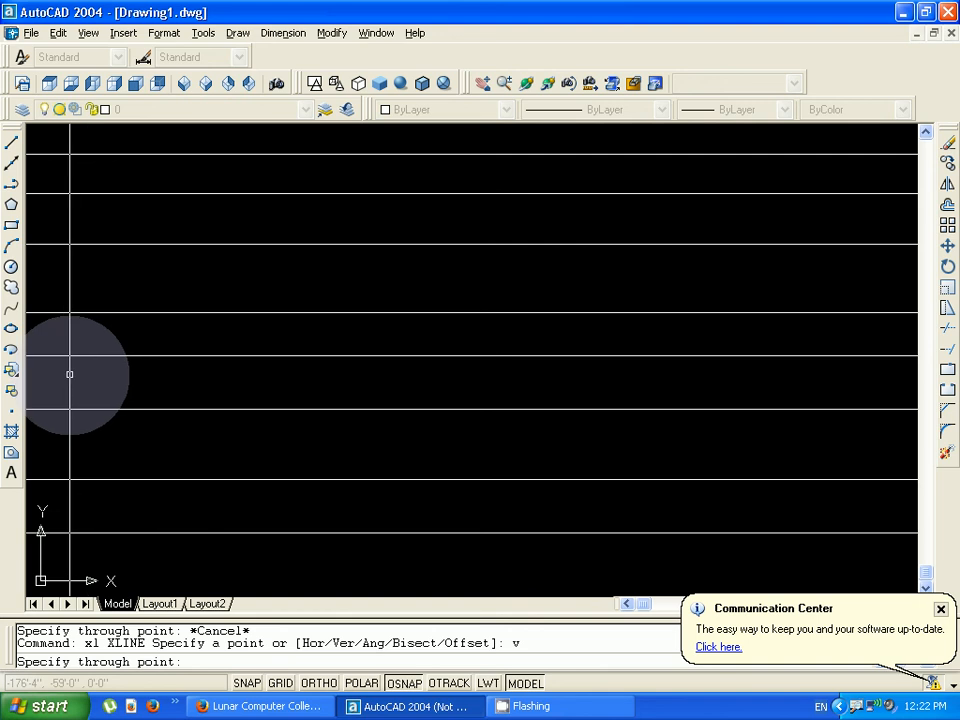
{"action": "type", "text": "o"}
{"action": "key", "text": "Return"}
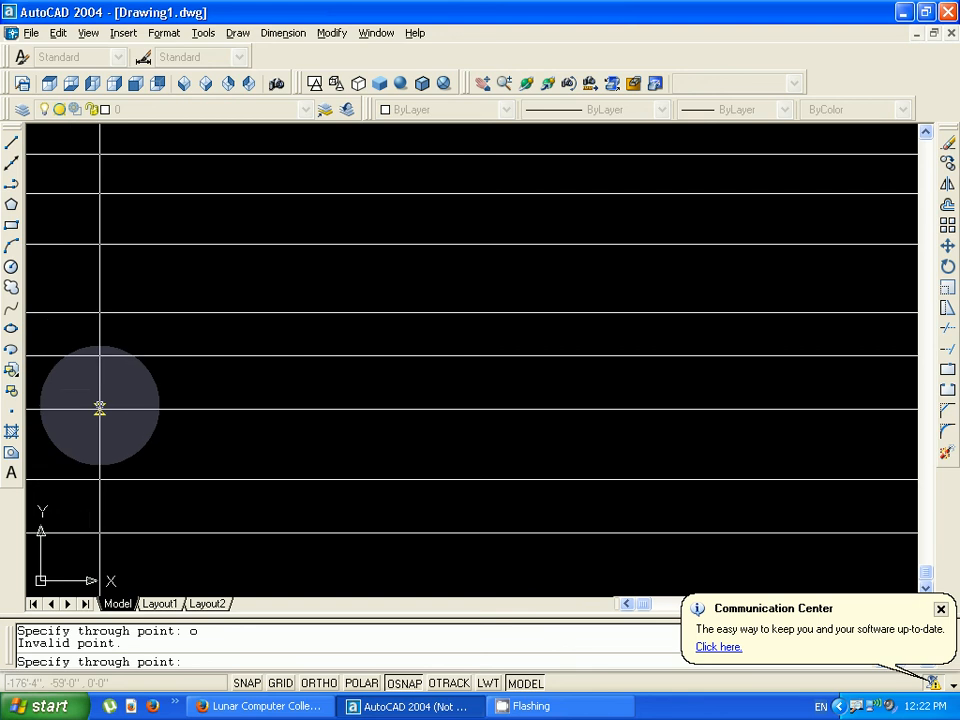
{"action": "left_click", "coordinate": [66, 374]}
{"action": "left_click", "coordinate": [134, 381]}
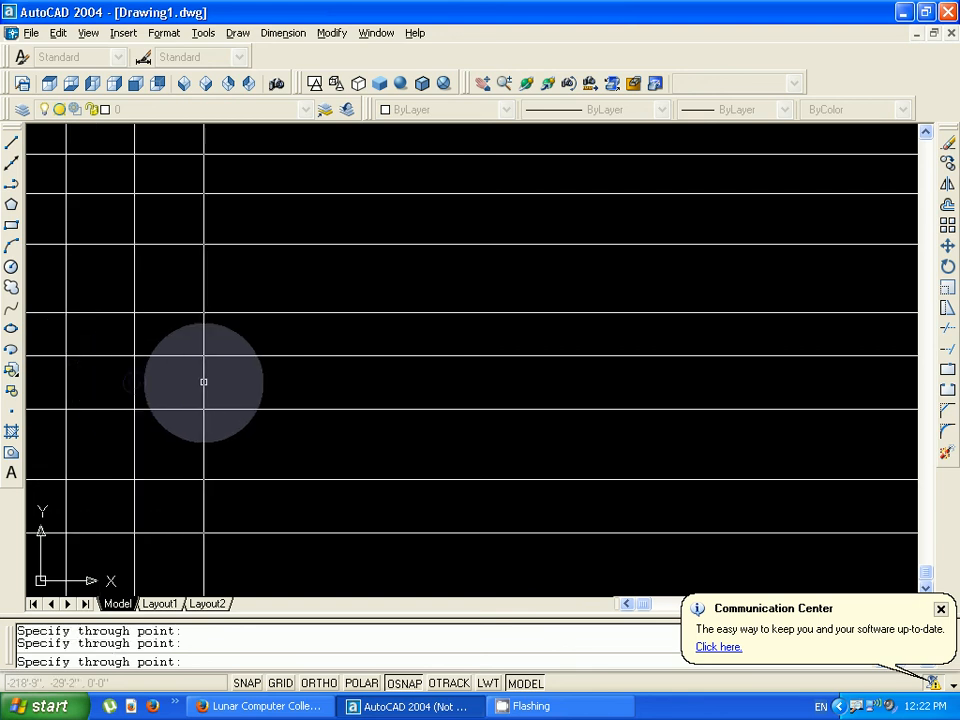
{"action": "left_click", "coordinate": [204, 381]}
{"action": "left_click", "coordinate": [275, 381]}
{"action": "left_click", "coordinate": [381, 387]}
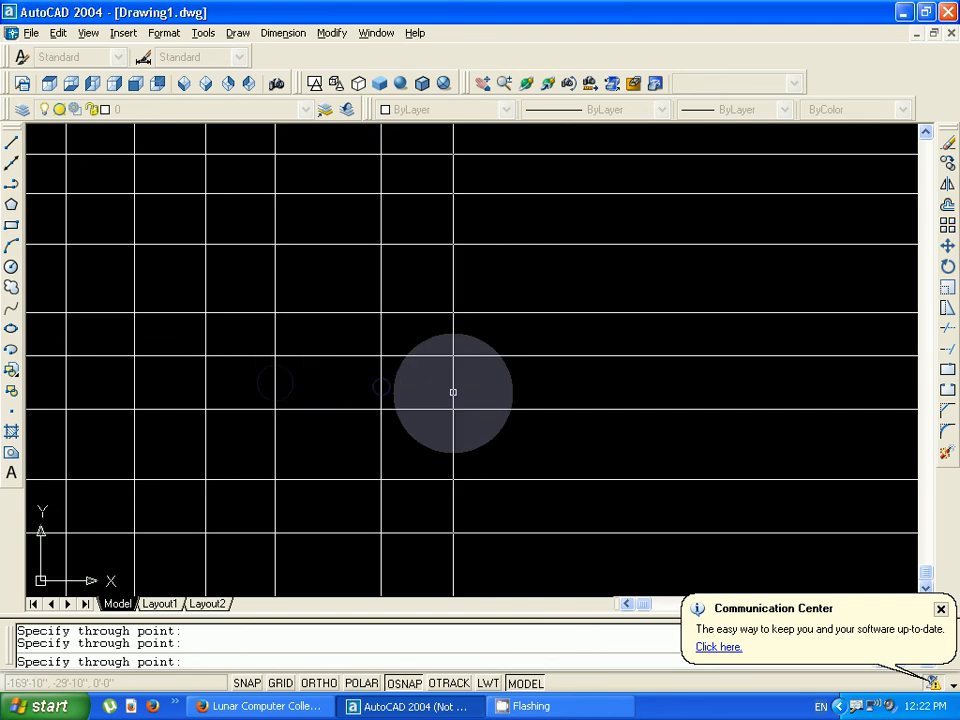
{"action": "left_click", "coordinate": [491, 395]}
{"action": "left_click", "coordinate": [583, 396]}
{"action": "left_click", "coordinate": [677, 394]}
{"action": "left_click", "coordinate": [760, 388]}
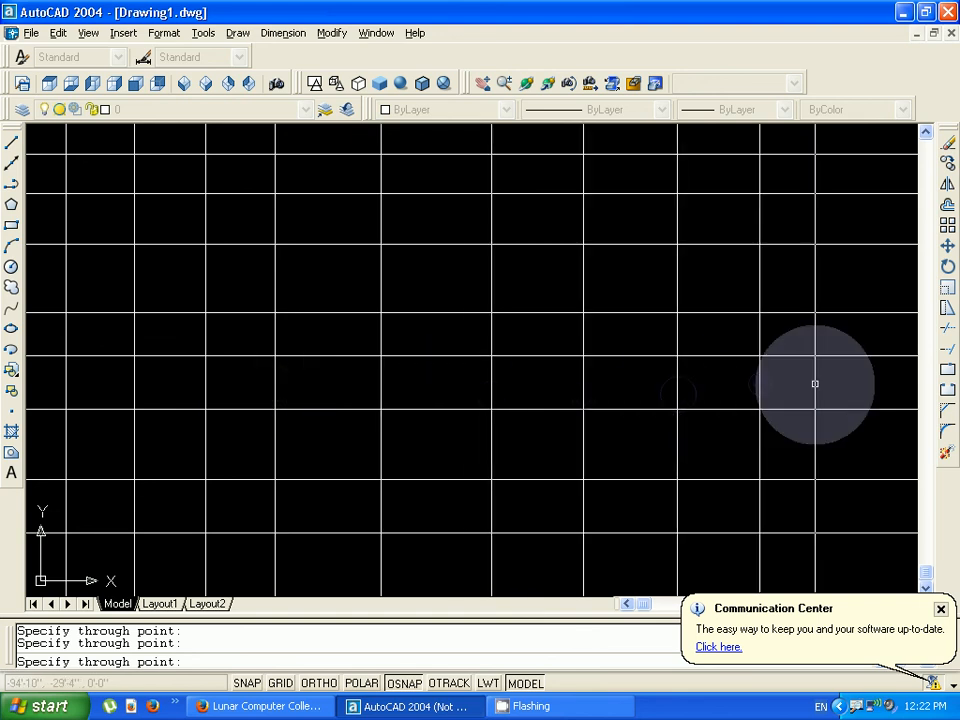
{"action": "left_click", "coordinate": [815, 383]}
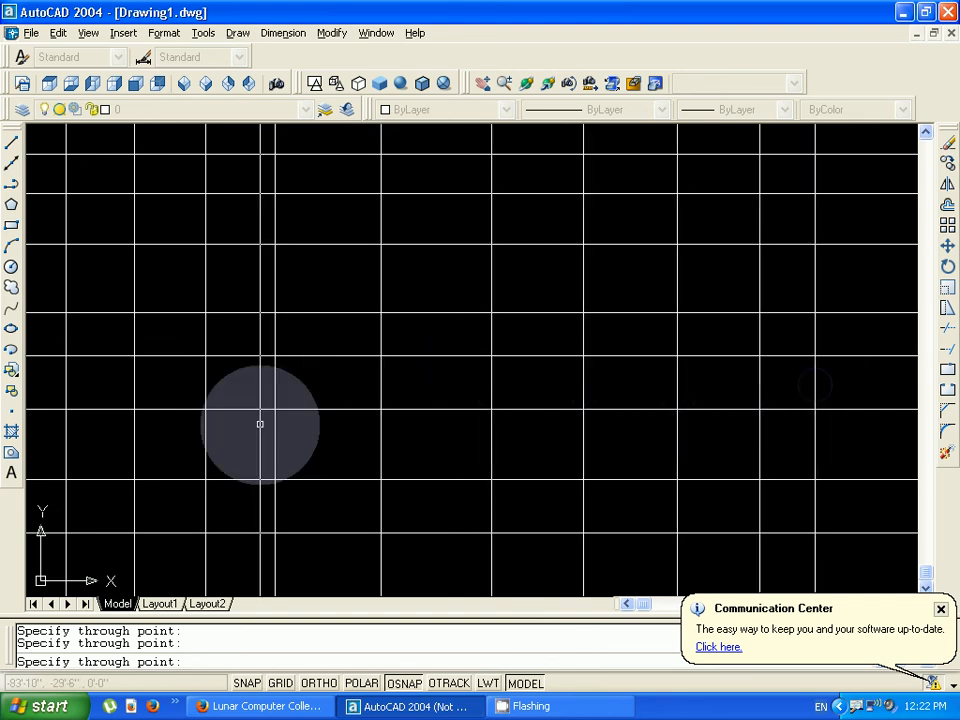
{"action": "left_click", "coordinate": [325, 425]}
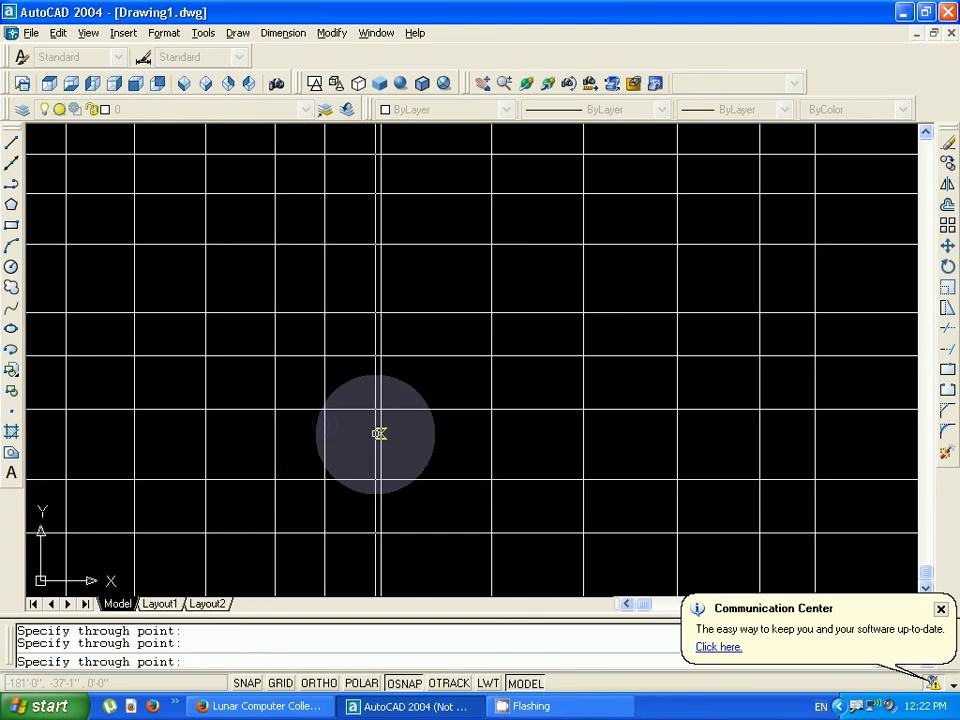
{"action": "left_click", "coordinate": [434, 435]}
{"action": "left_click", "coordinate": [535, 435]}
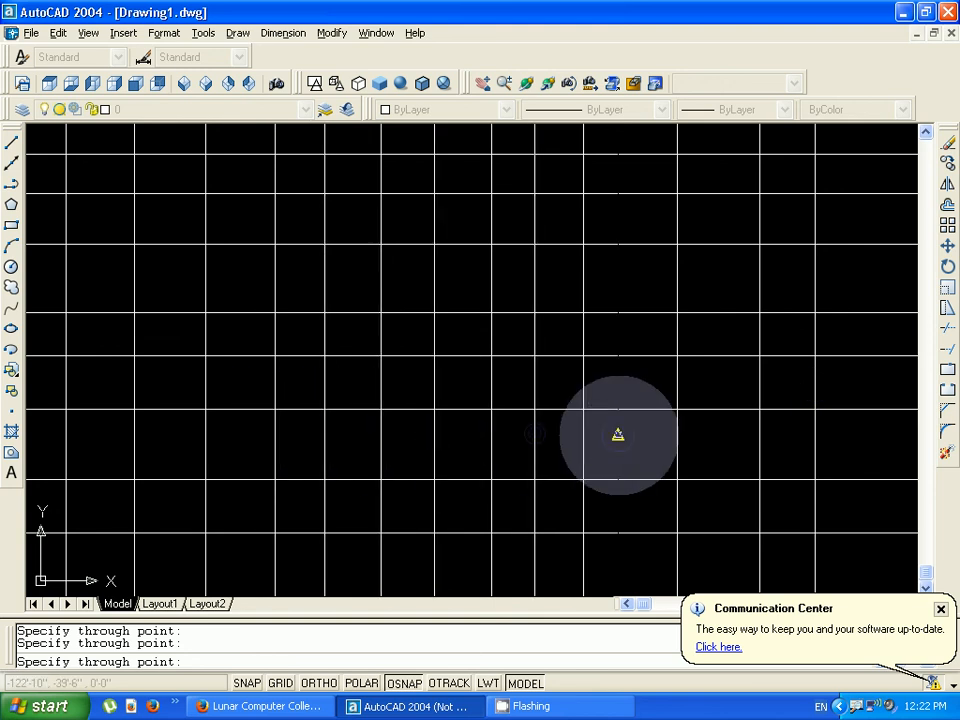
{"action": "left_click", "coordinate": [711, 435]}
{"action": "left_click", "coordinate": [866, 430]}
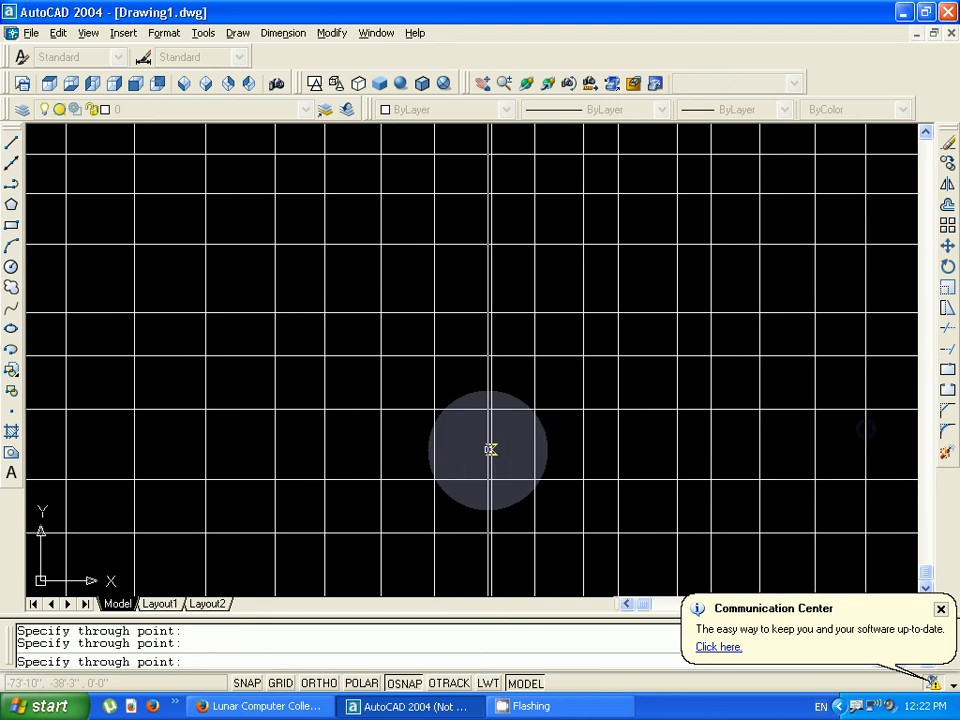
{"action": "left_click", "coordinate": [320, 410]}
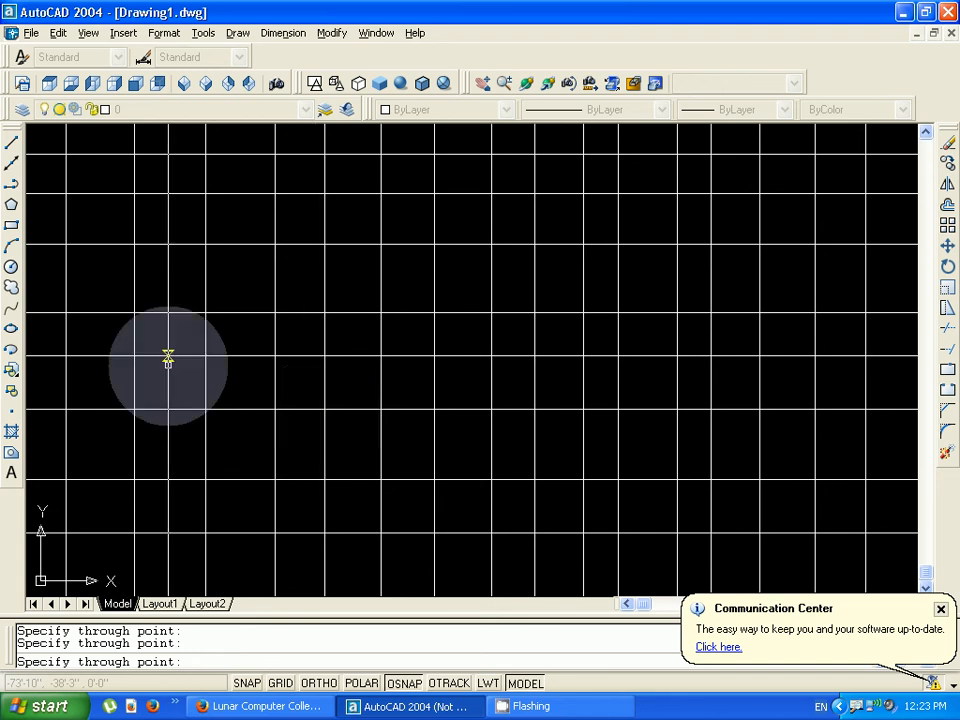
Erase all horizontal and vertical construction lines from the drawing.
{"action": "key", "text": "ctrl+a"}
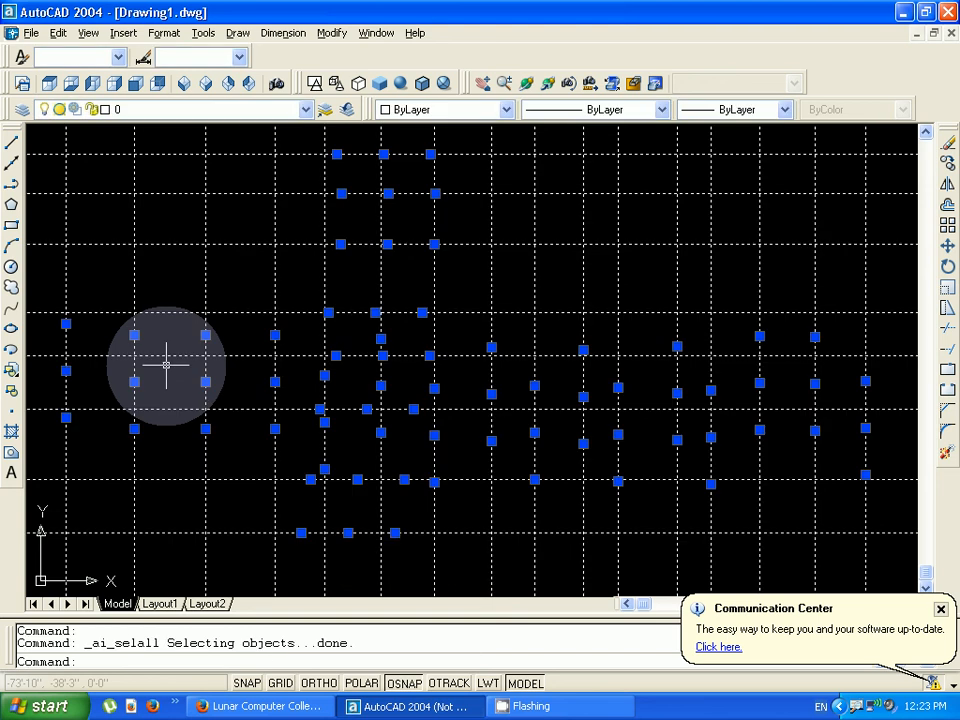
{"action": "type", "text": "e"}
{"action": "key", "text": "Return"}
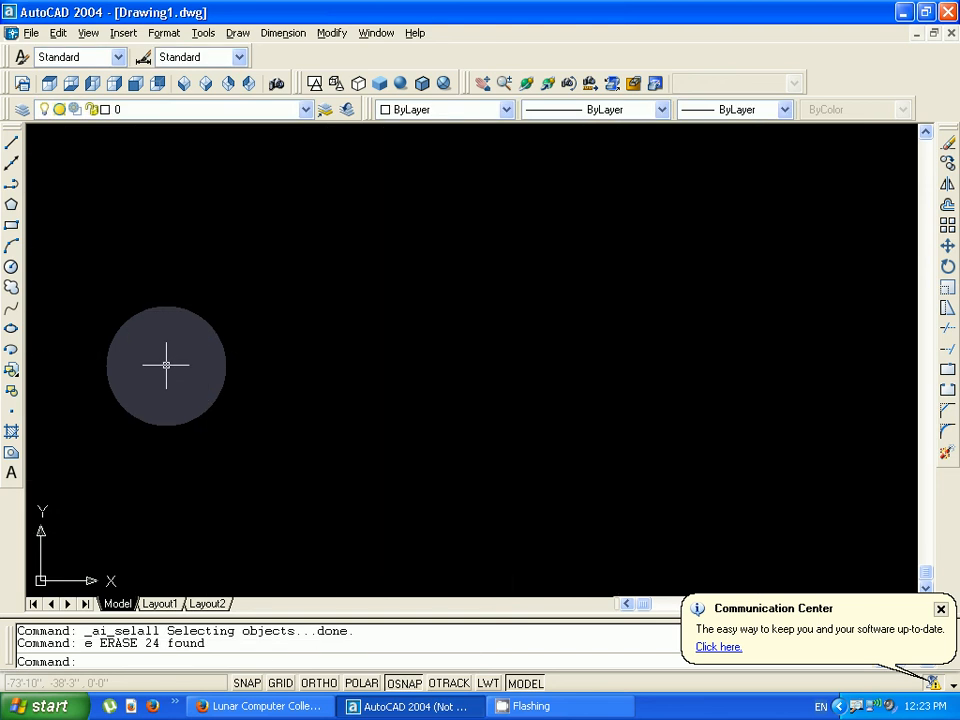
Draw a series of parallel construction lines at 45 degrees across the whole drawing area using XLINE's Ang option.
{"action": "type", "text": "xl"}
{"action": "key", "text": "Return"}
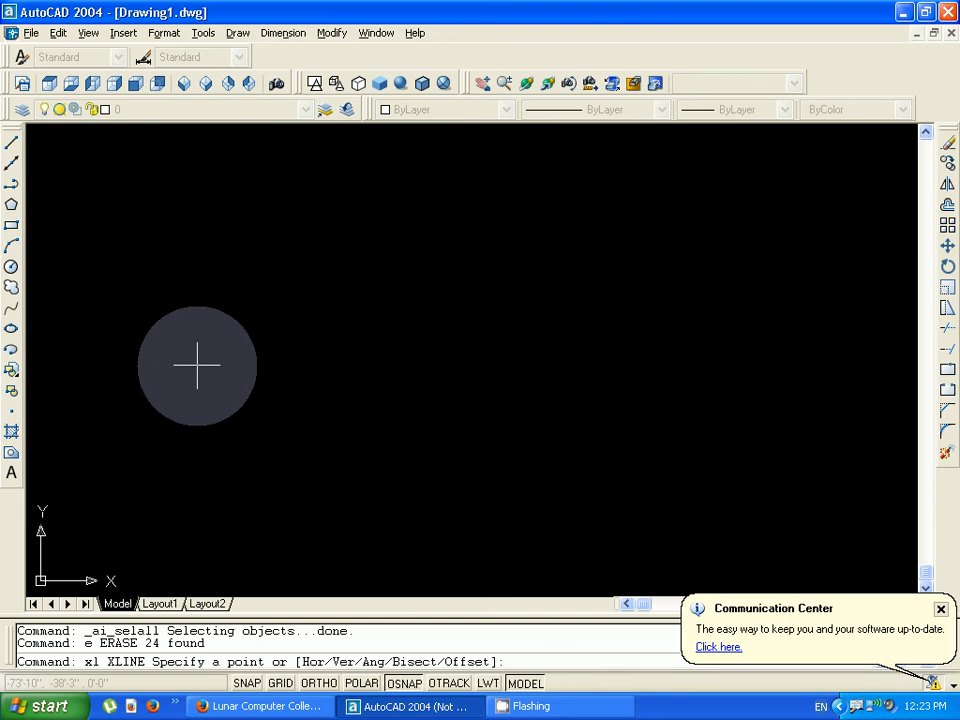
{"action": "type", "text": "a"}
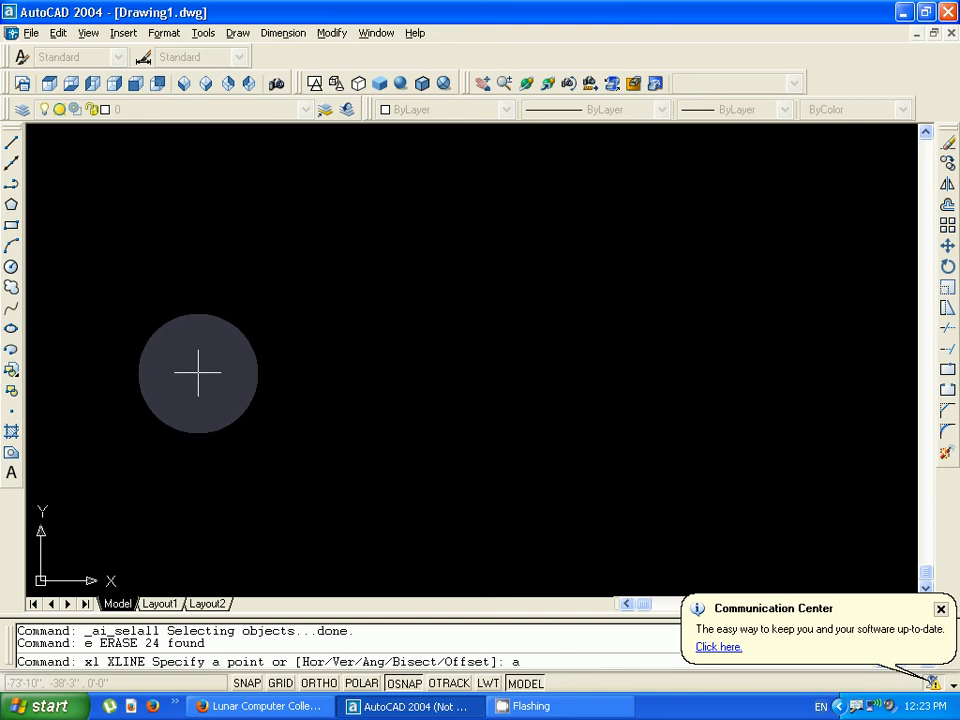
{"action": "key", "text": "Return"}
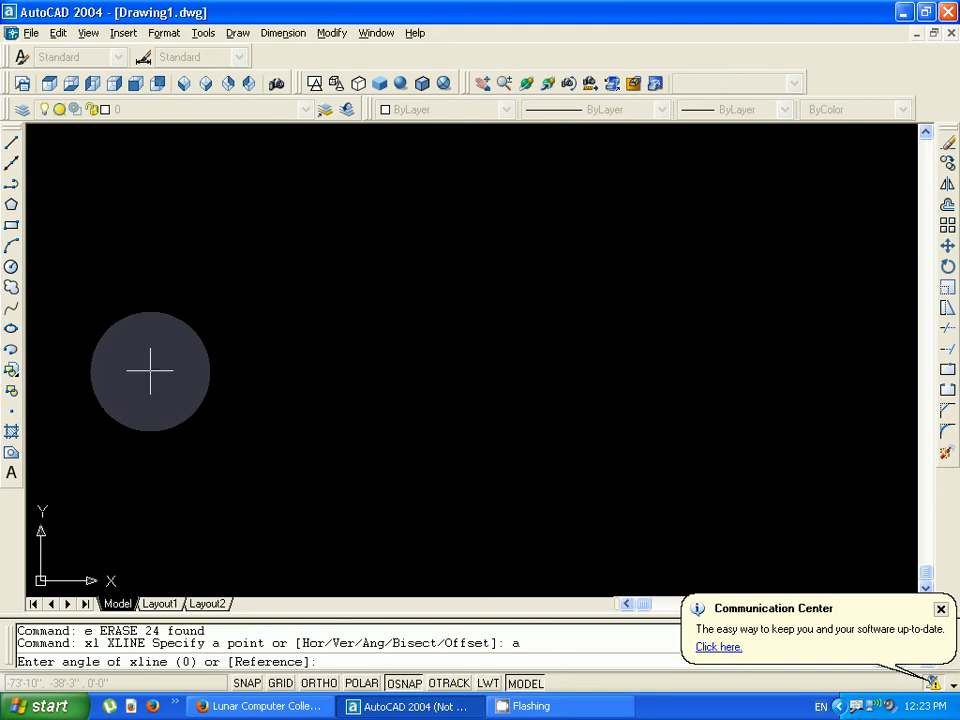
{"action": "type", "text": "45"}
{"action": "key", "text": "Return"}
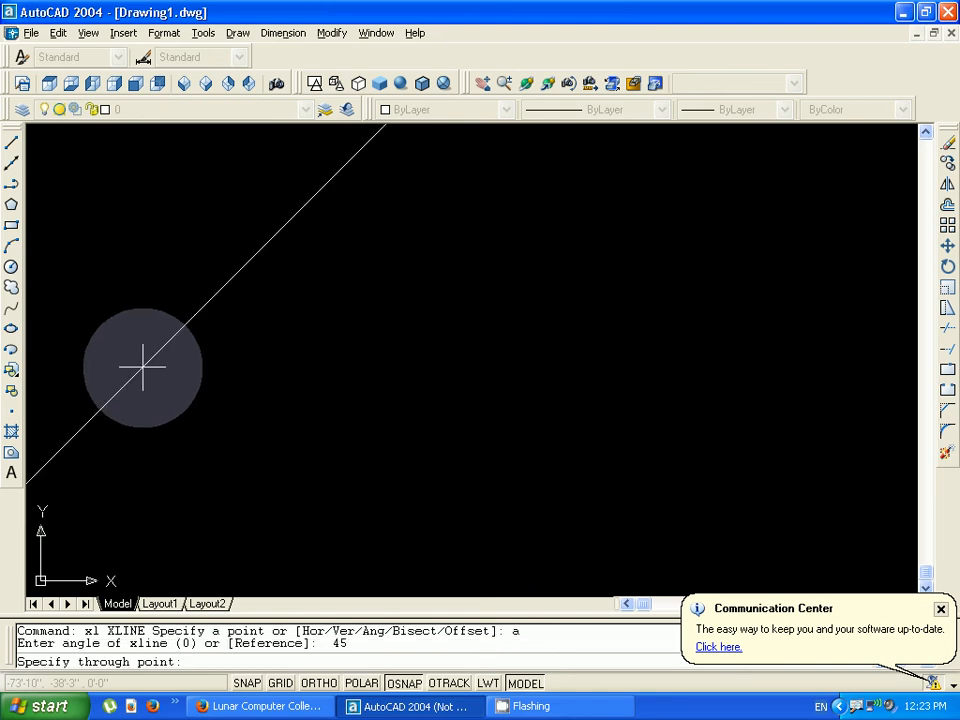
{"action": "left_click", "coordinate": [83, 205]}
{"action": "left_click", "coordinate": [118, 243]}
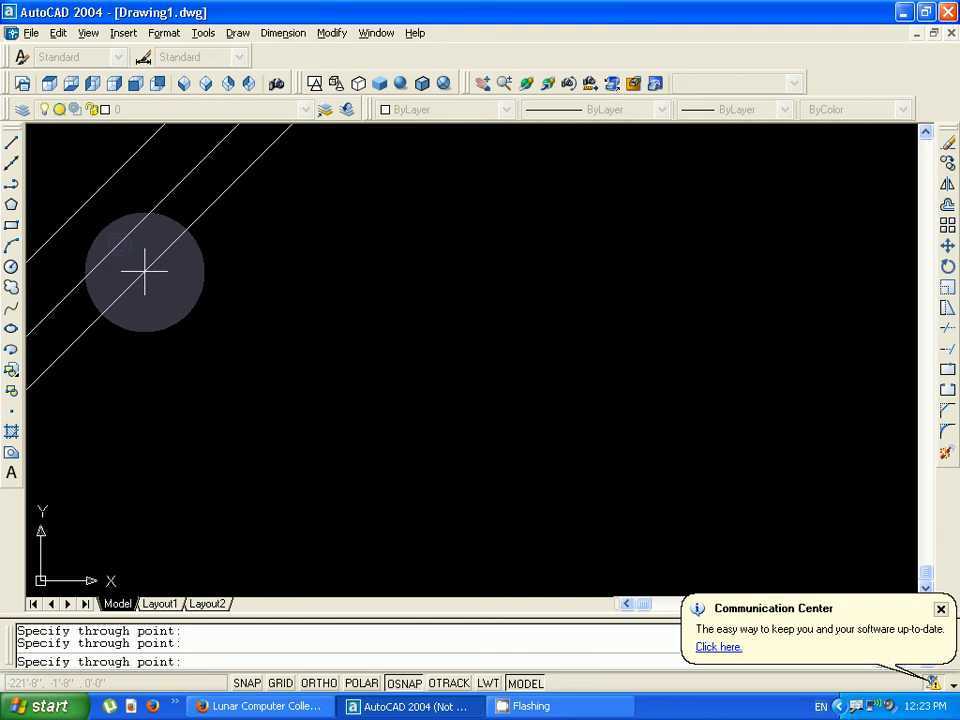
{"action": "left_click", "coordinate": [164, 289]}
{"action": "left_click", "coordinate": [206, 333]}
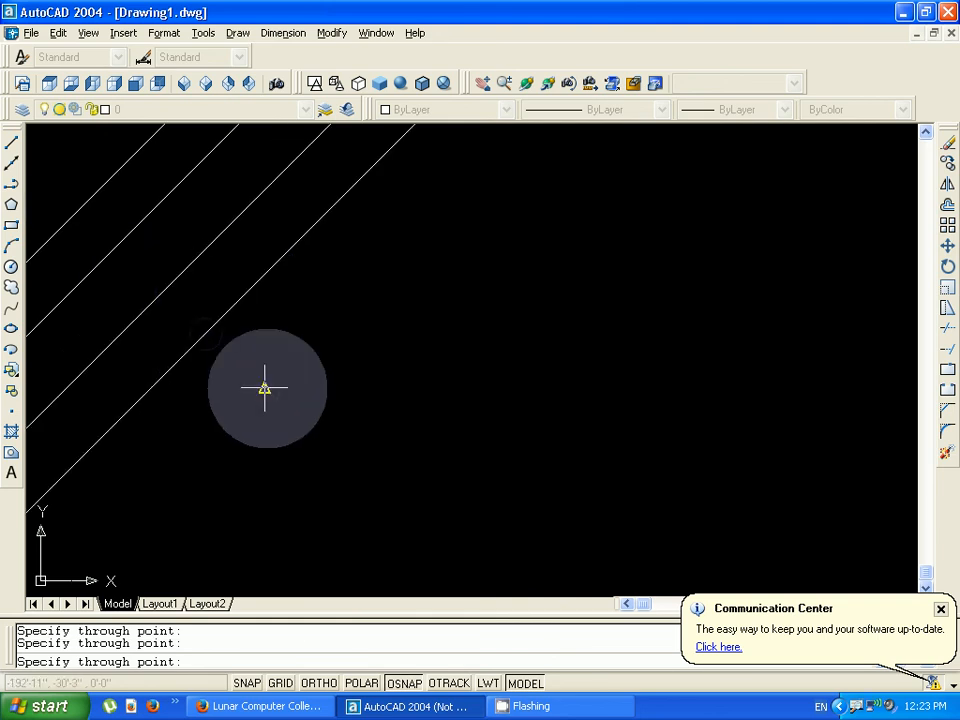
{"action": "left_click", "coordinate": [264, 388]}
{"action": "left_click", "coordinate": [336, 421]}
{"action": "left_click", "coordinate": [412, 454]}
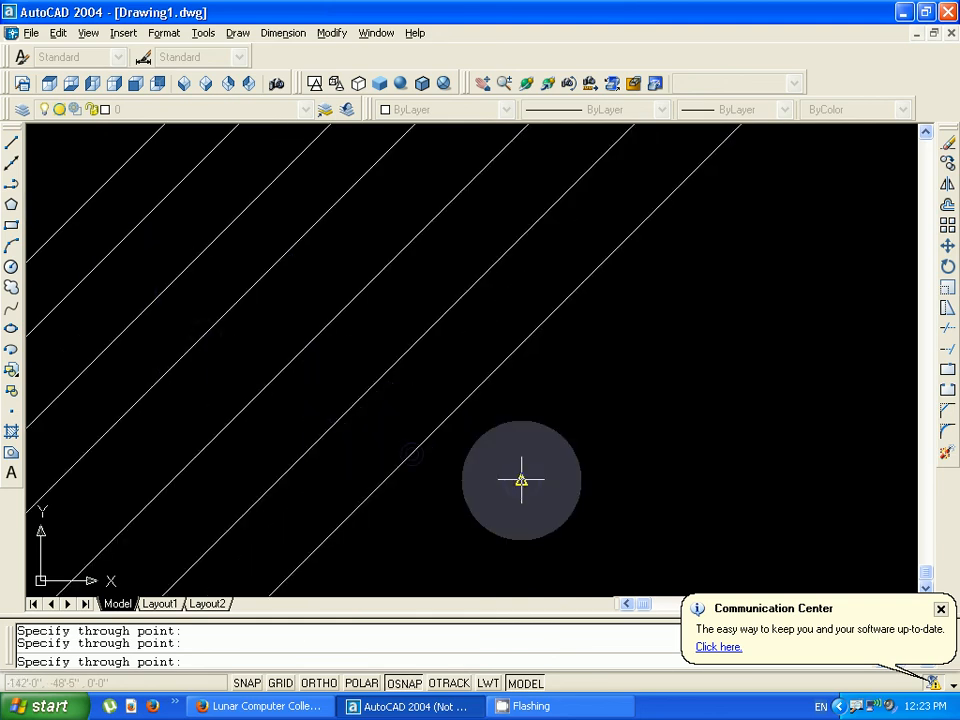
{"action": "left_click", "coordinate": [521, 480]}
{"action": "left_click", "coordinate": [704, 532]}
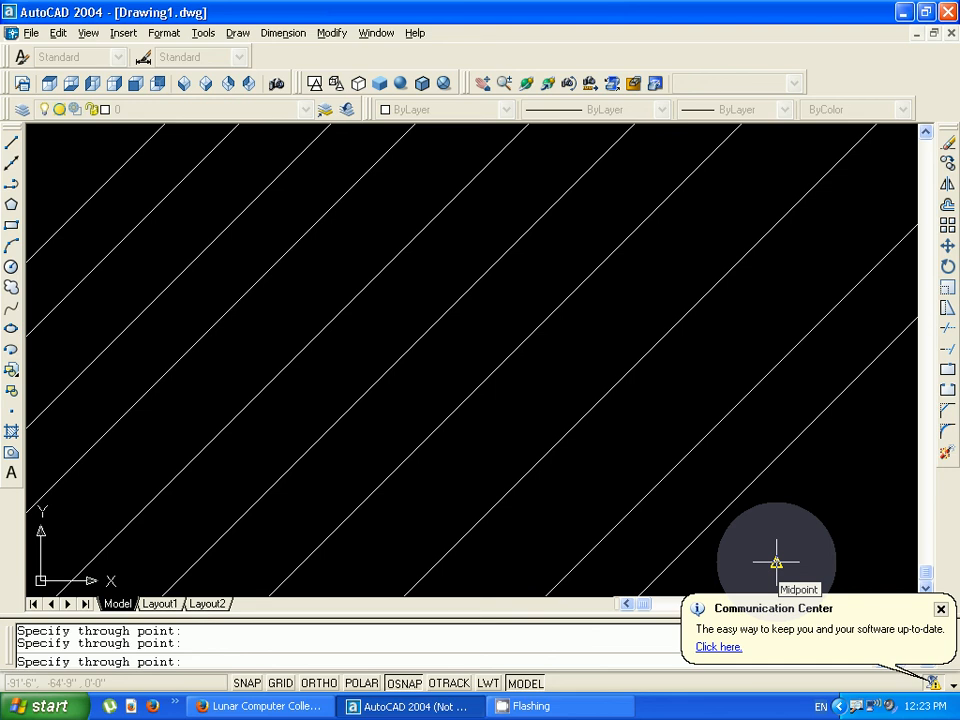
{"action": "left_click", "coordinate": [776, 562]}
{"action": "left_click", "coordinate": [575, 487]}
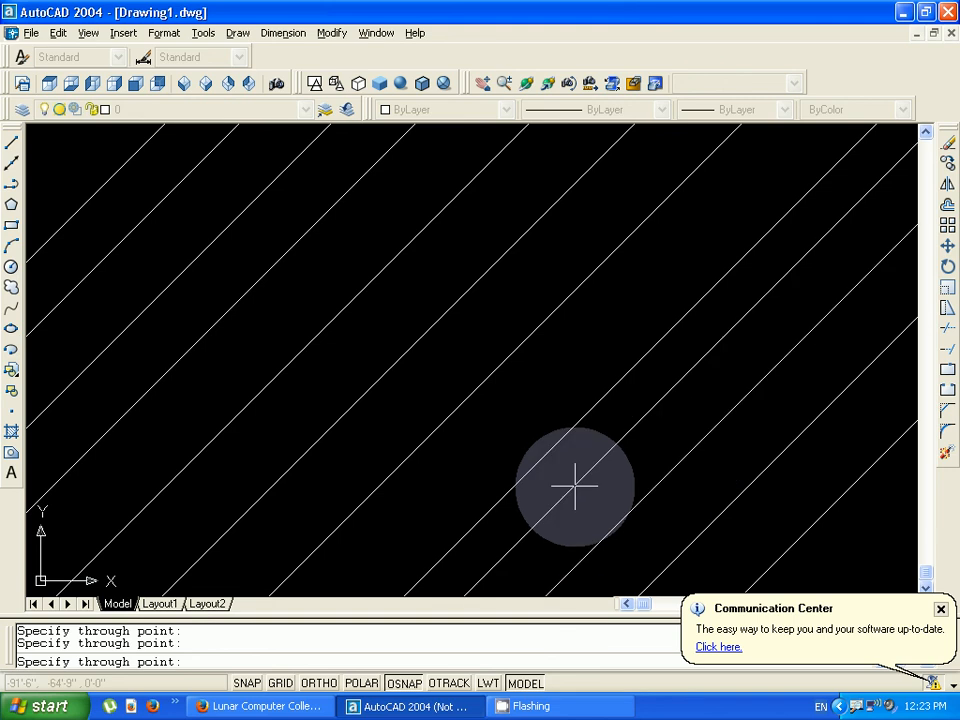
{"action": "left_click", "coordinate": [492, 448]}
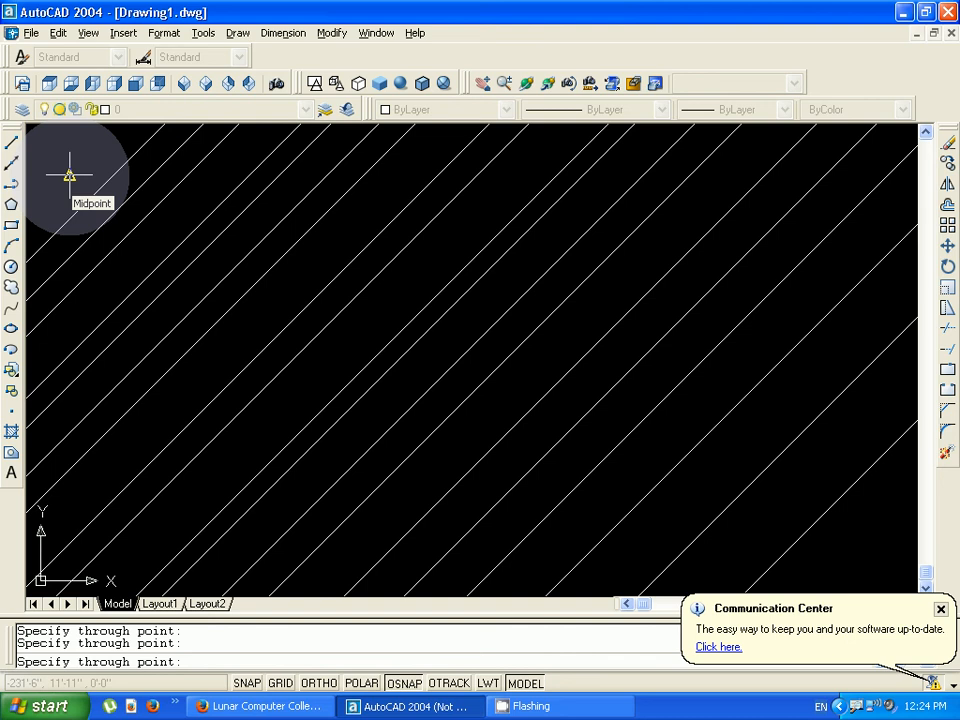
{"action": "left_click", "coordinate": [69, 175]}
Switch to Firefox and show the Lunar Computer College YouTube channel page.
{"action": "left_click", "coordinate": [258, 706]}
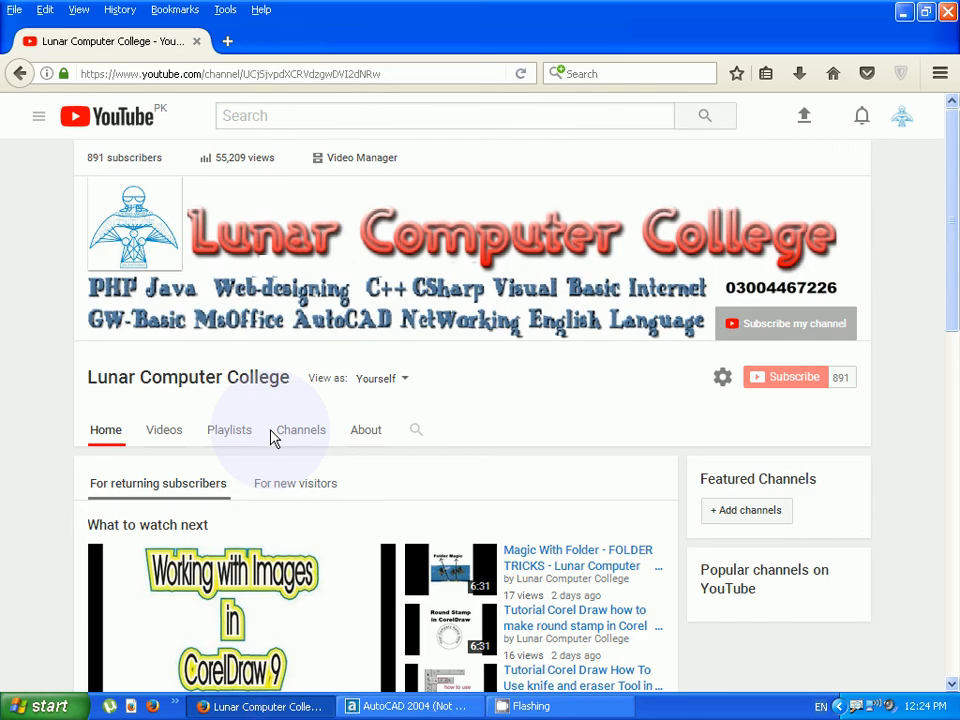